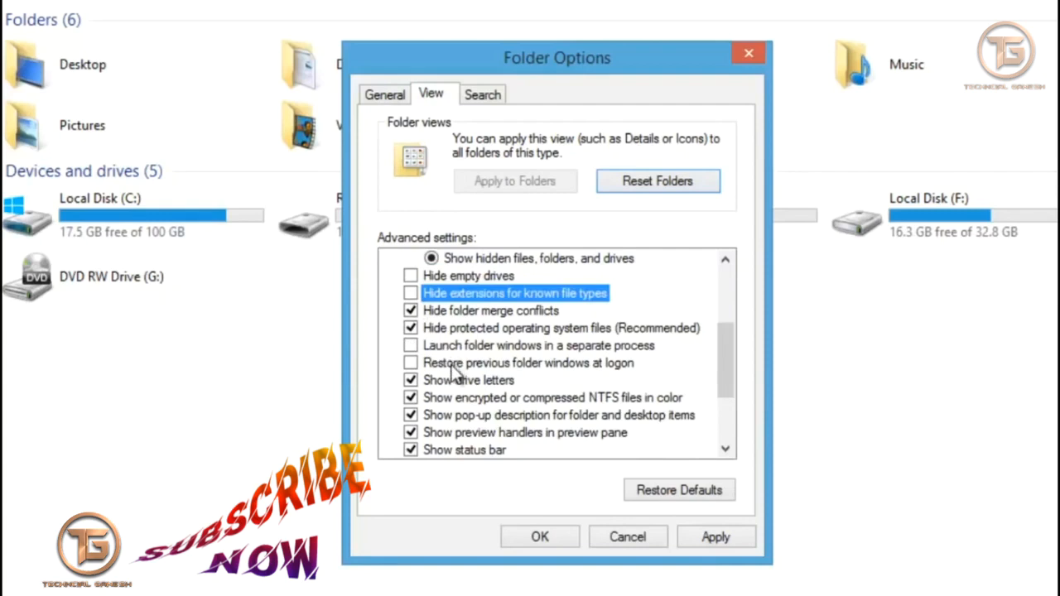
Step: Disable coloured encrypted or compressed NTFS files and pop-up descriptions in Folder Options, apply the changes, and close the My Computer window
click(411, 398)
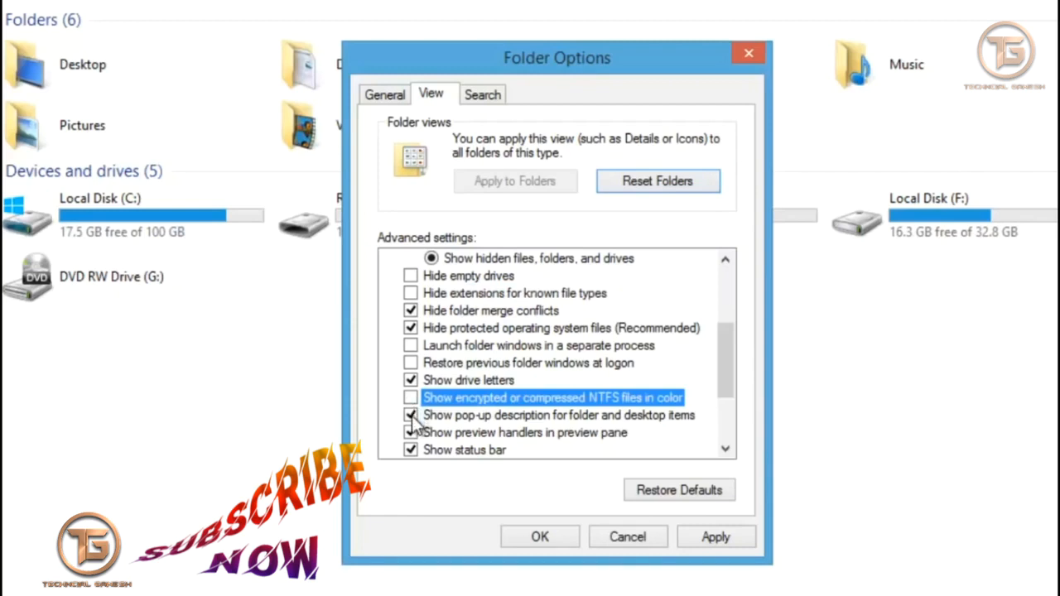
click(411, 415)
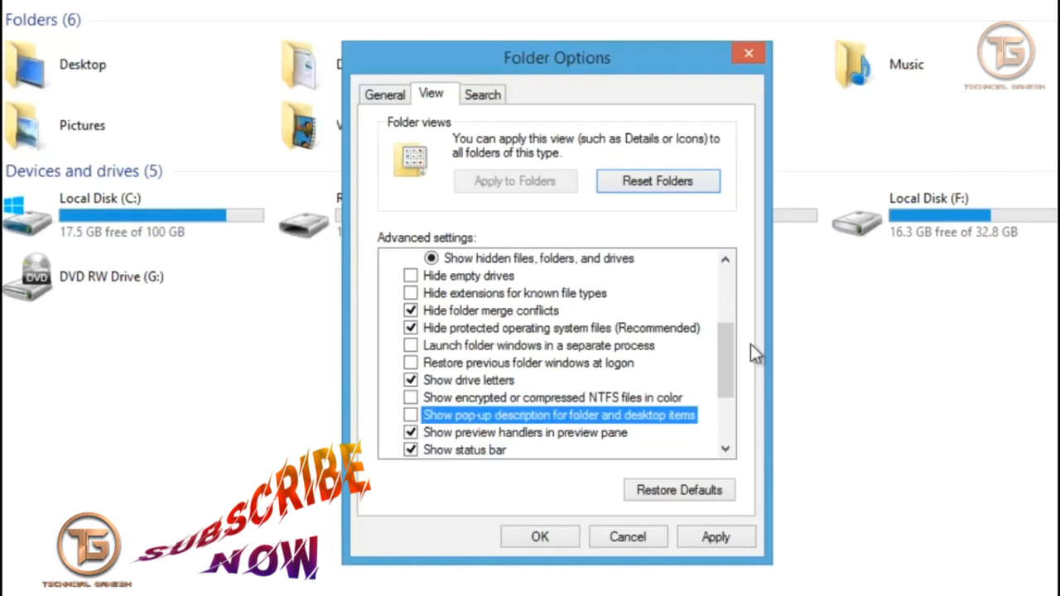
drag(726, 365, 733, 410)
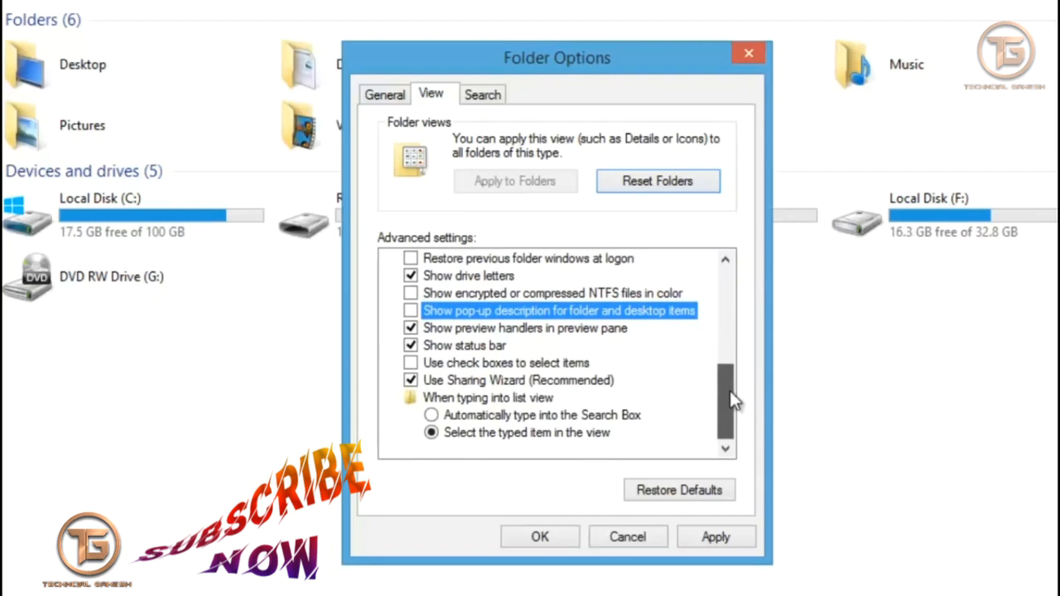
drag(730, 403, 730, 393)
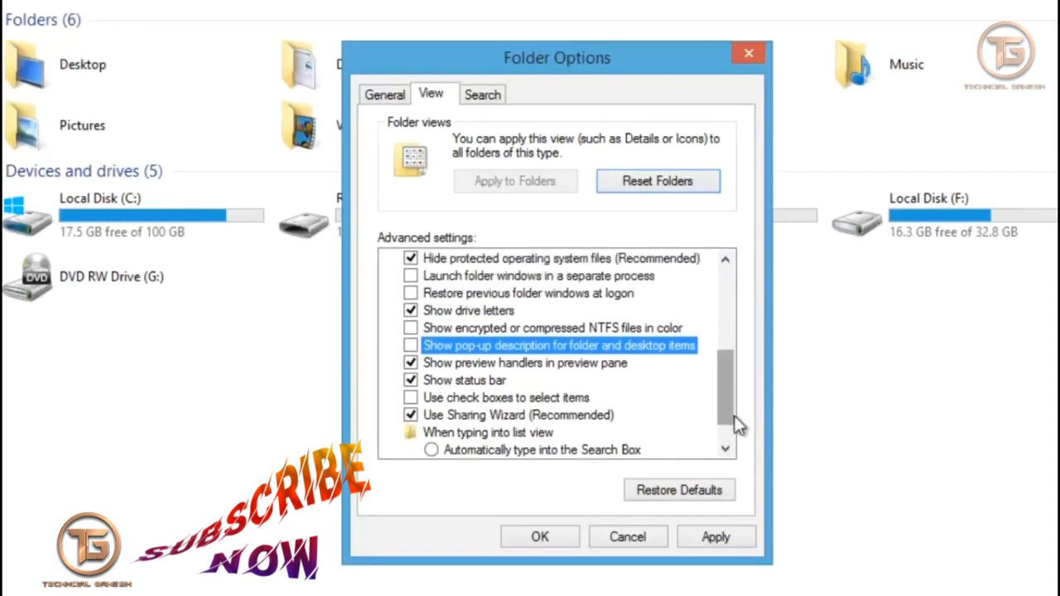
click(748, 537)
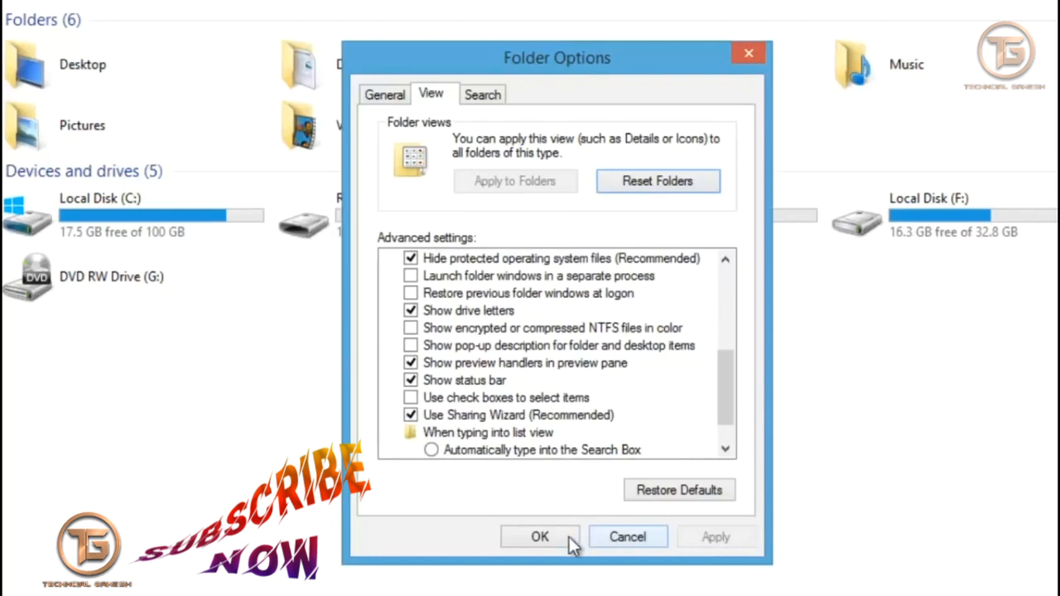
click(555, 537)
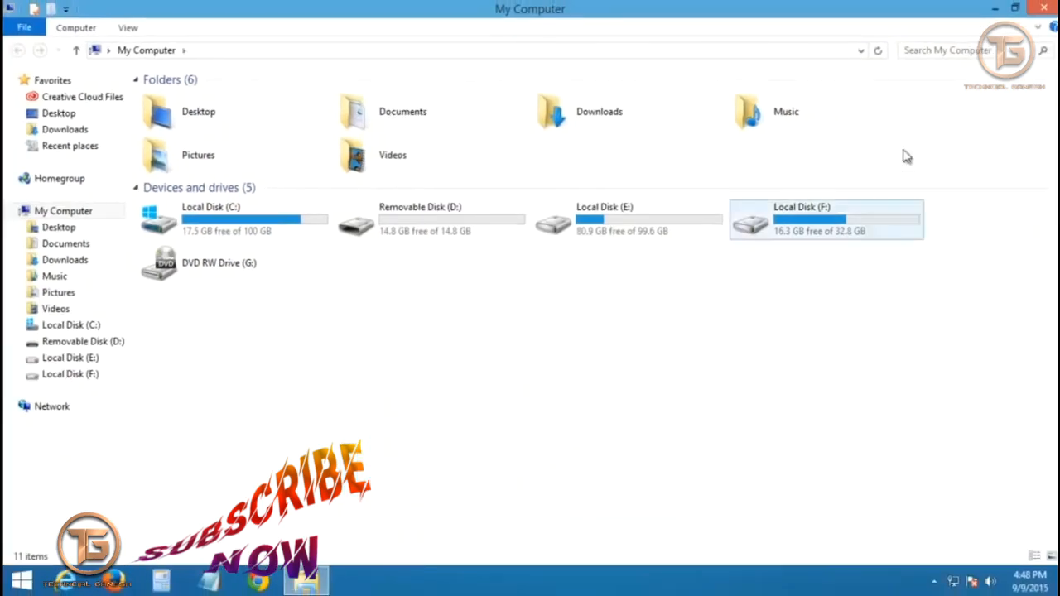
click(1043, 8)
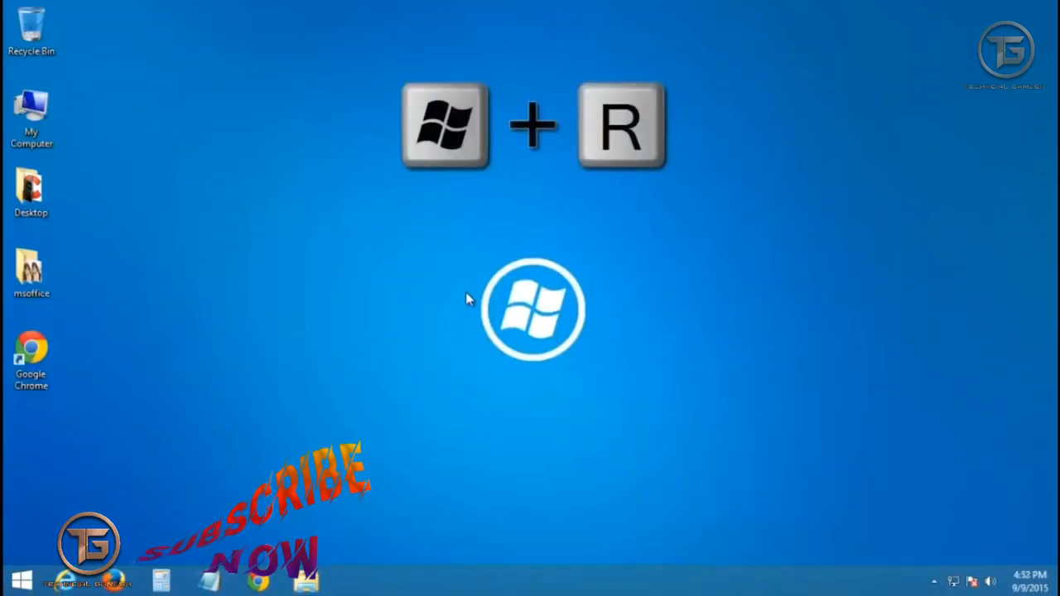
Step: Open the Windows Services console by running services.msc
key(super+r)
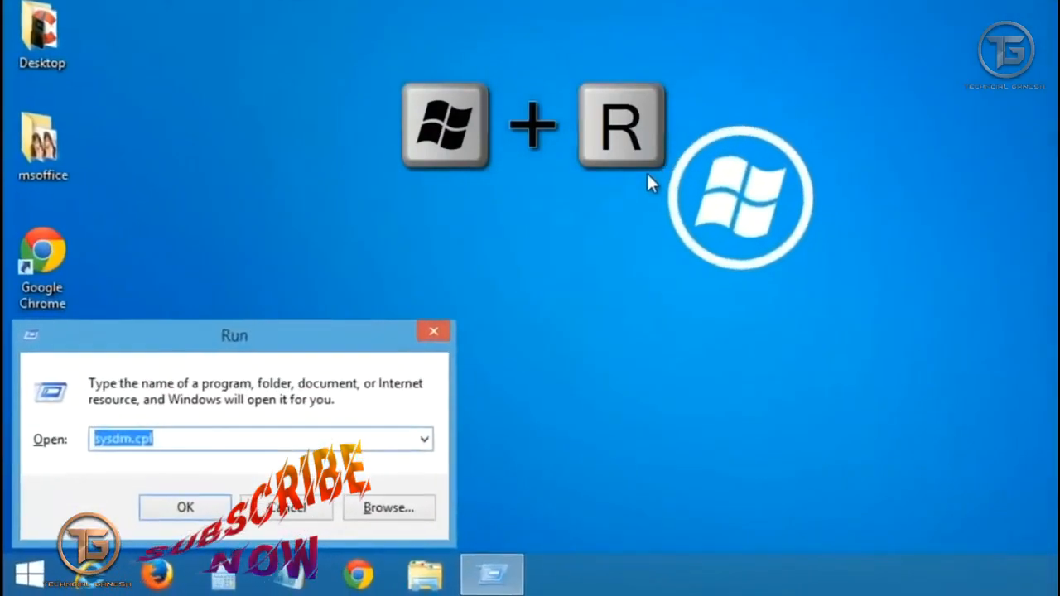
text(serv)
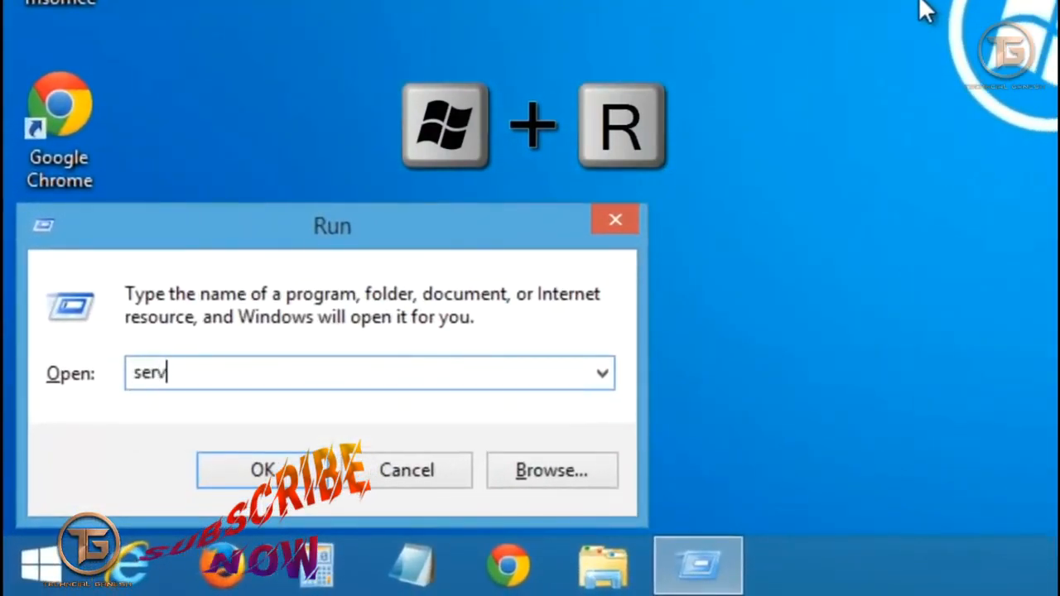
text(ices.msc)
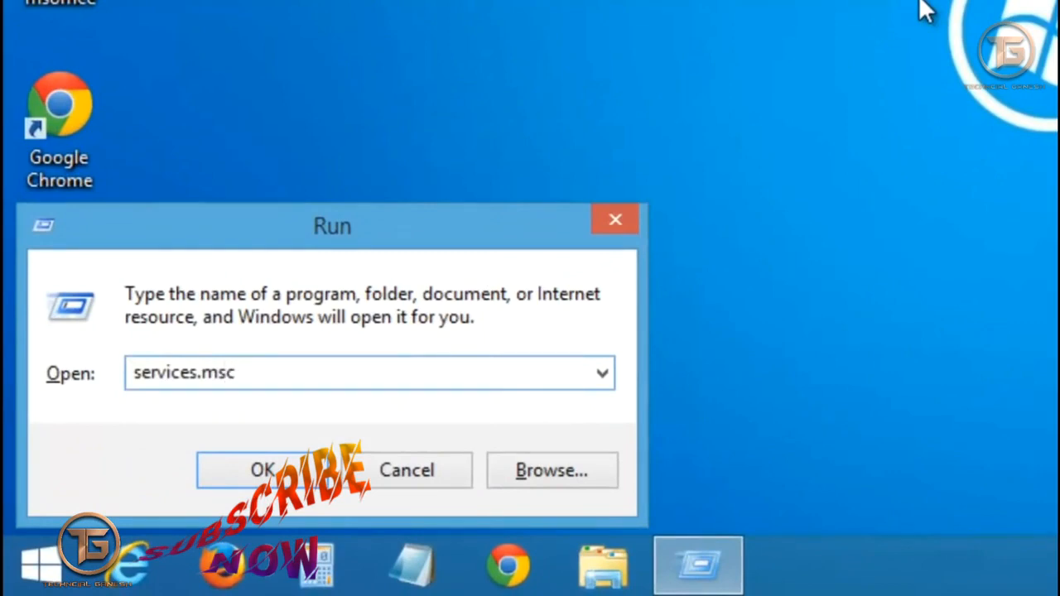
click(253, 479)
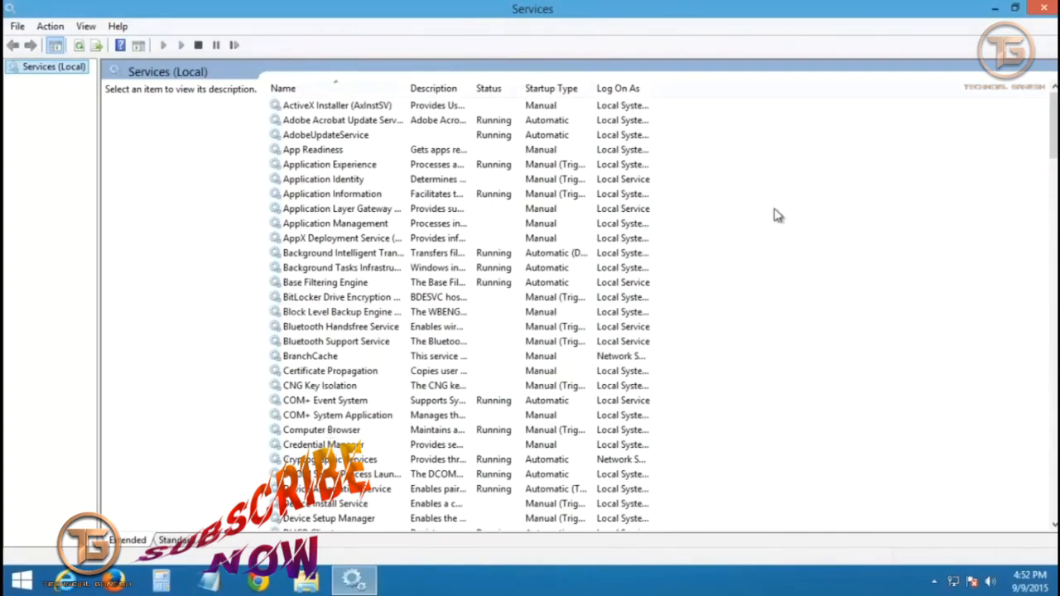
Step: Set the Diagnostic Policy Service's startup type to Manual, apply it, and close its properties
click(1055, 128)
drag(1055, 131, 1055, 166)
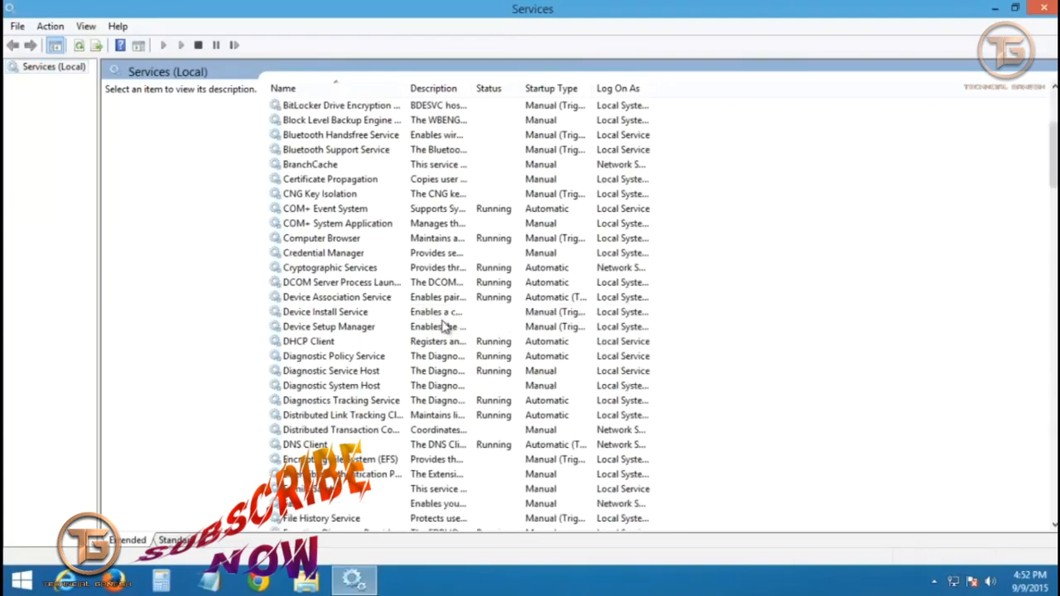
click(352, 357)
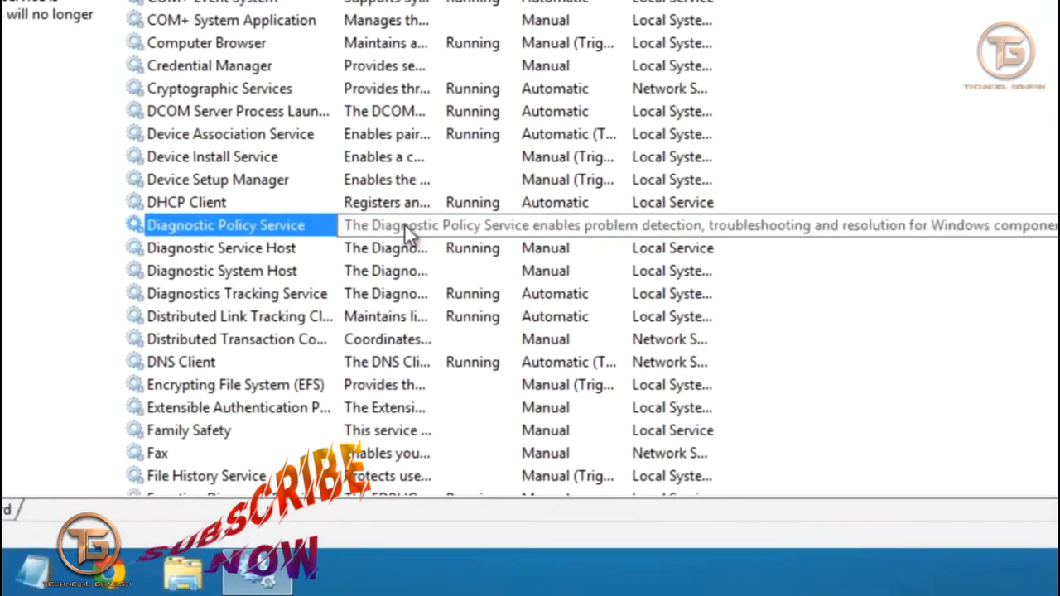
right_click(334, 234)
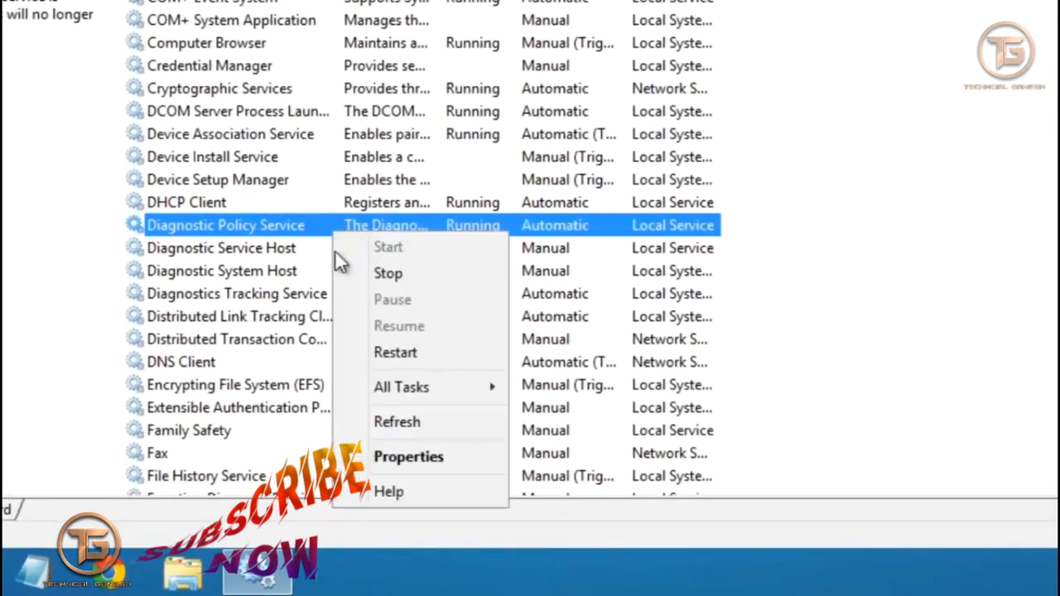
click(406, 457)
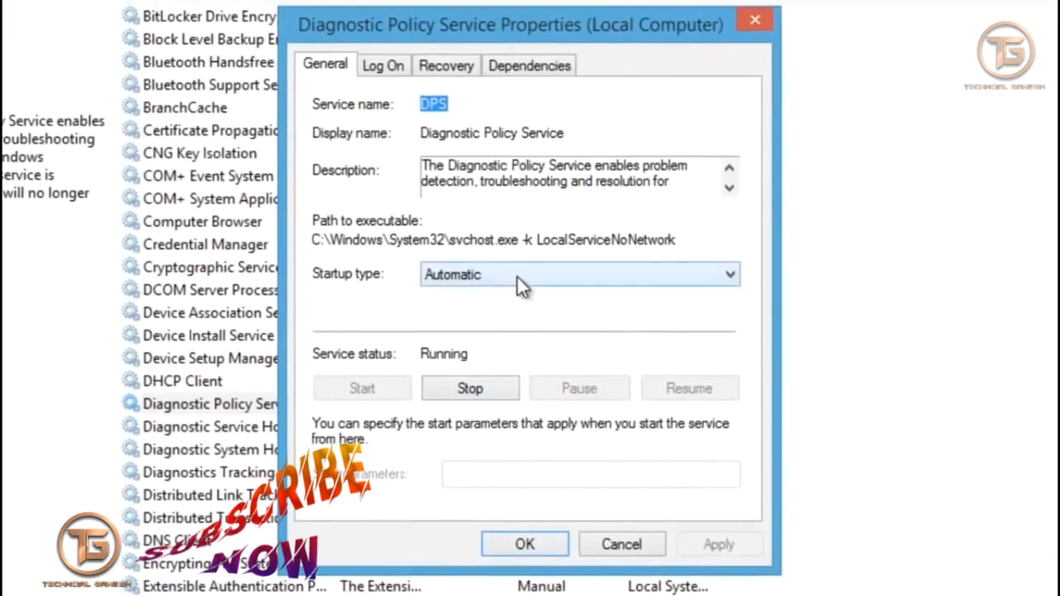
click(517, 277)
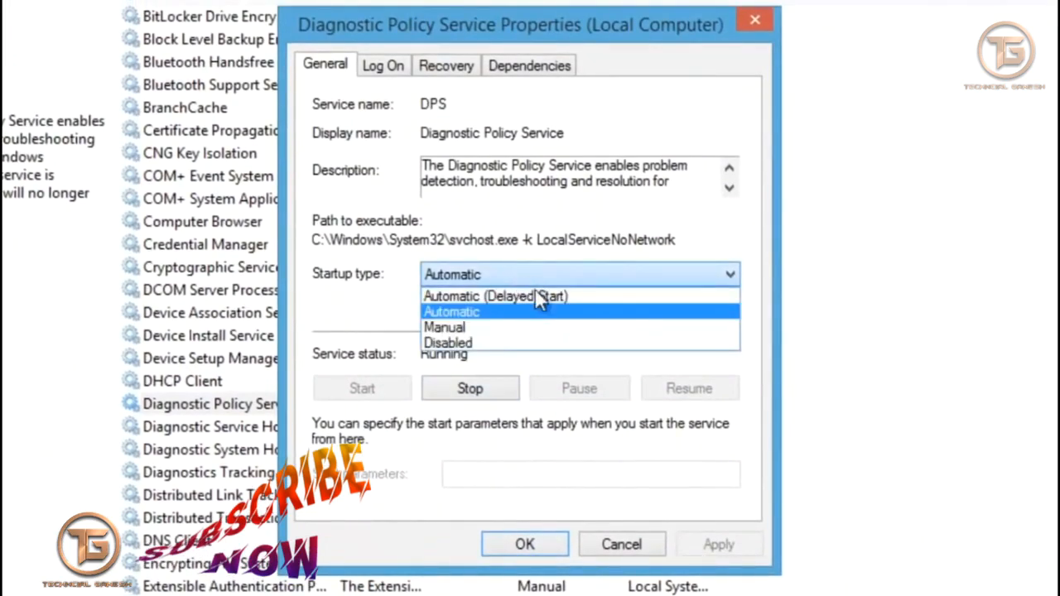
click(538, 331)
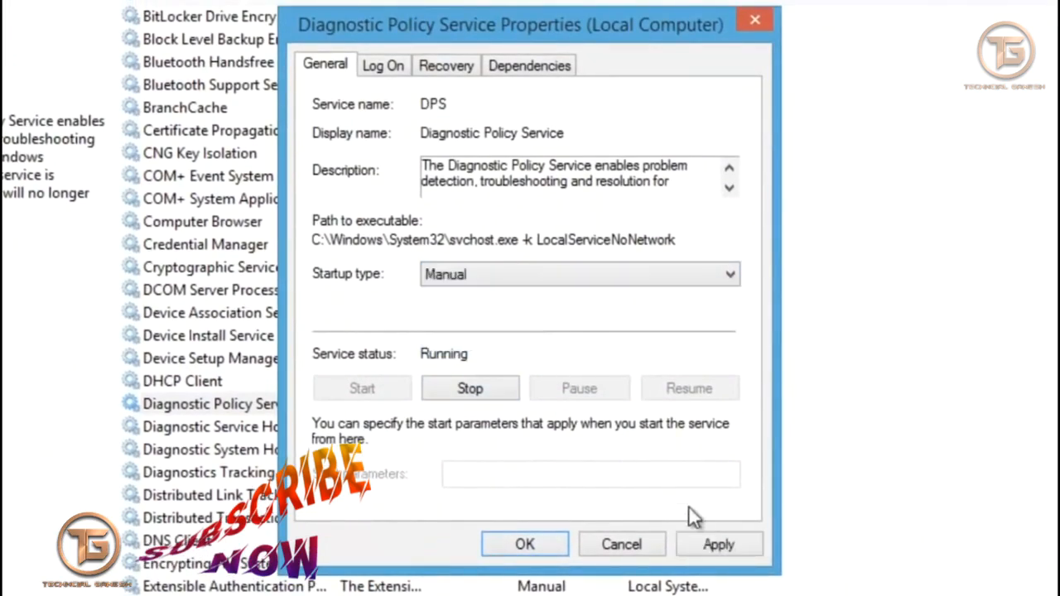
click(715, 546)
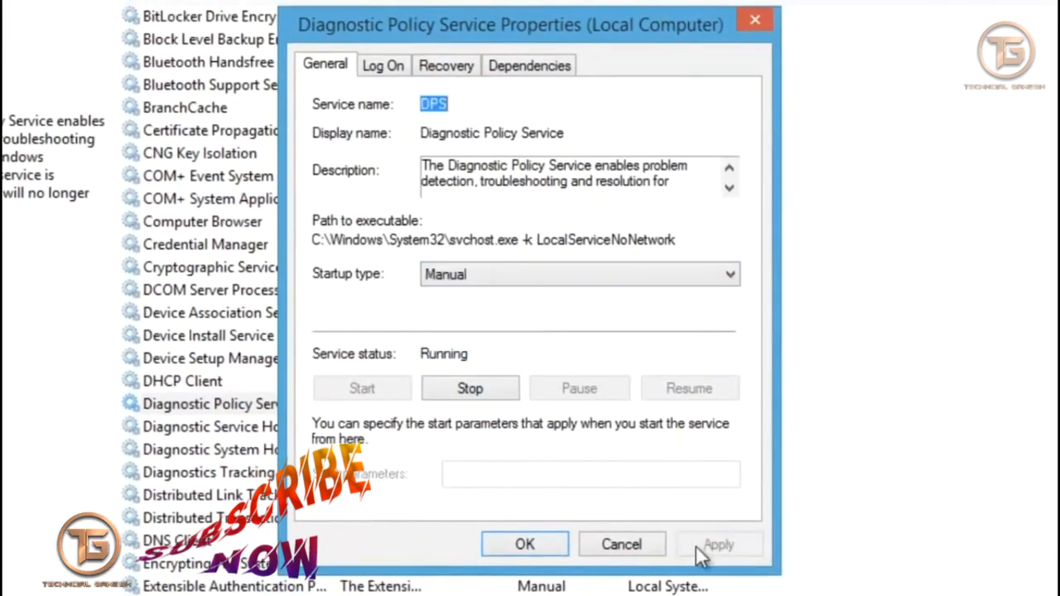
click(525, 545)
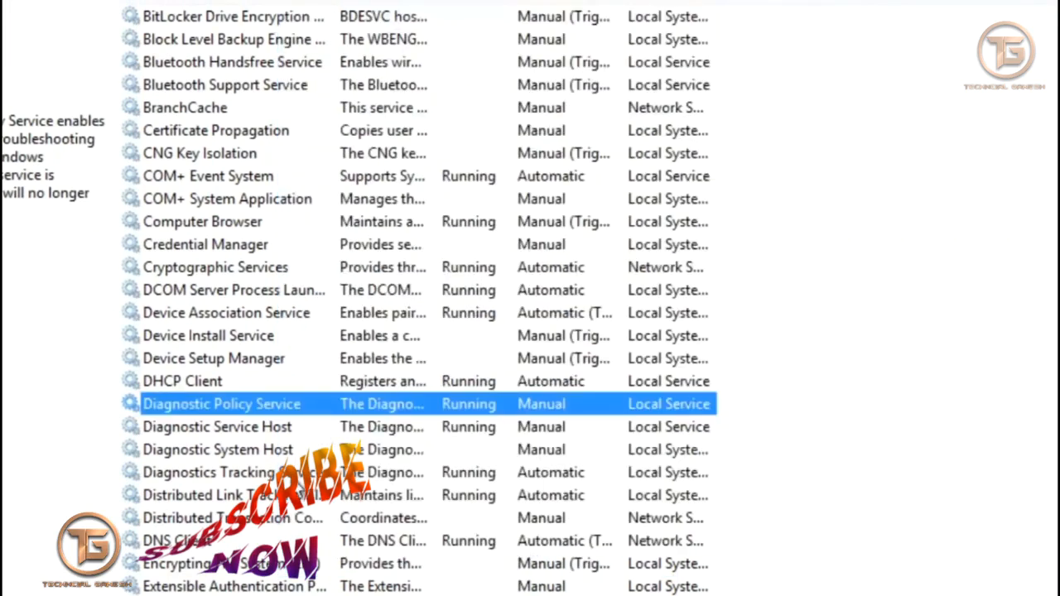
Step: Change the Diagnostics Tracking Service's startup type to Manual and save its properties
click(292, 474)
right_click(292, 473)
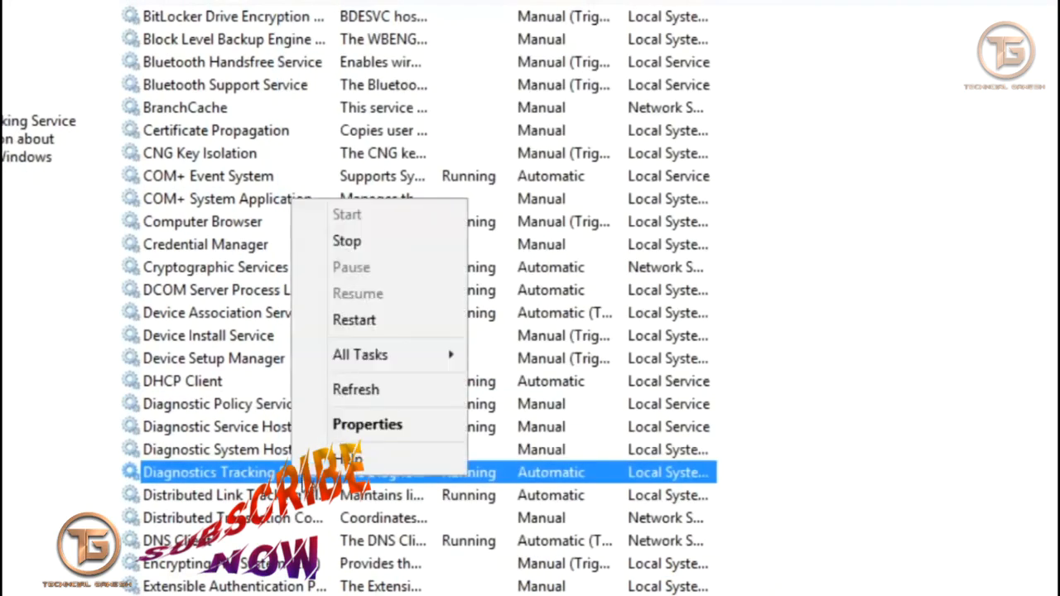
click(365, 424)
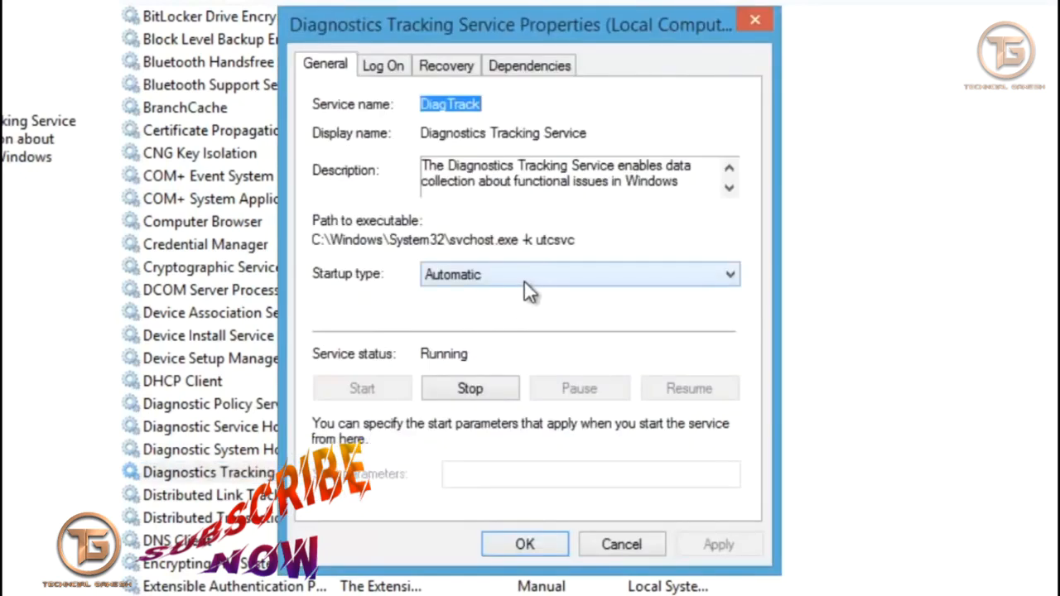
click(524, 278)
click(511, 331)
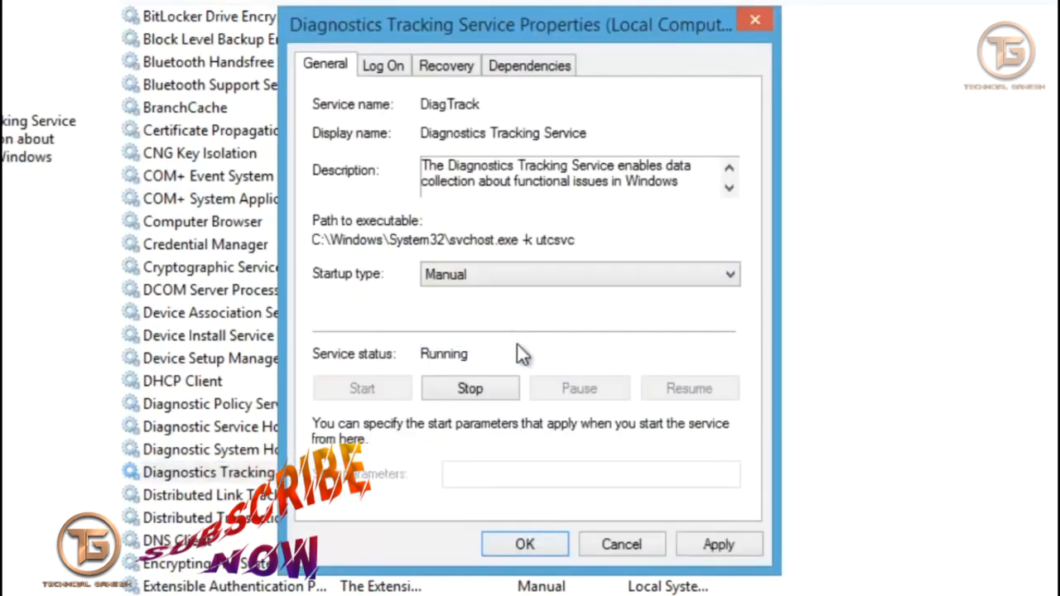
click(712, 544)
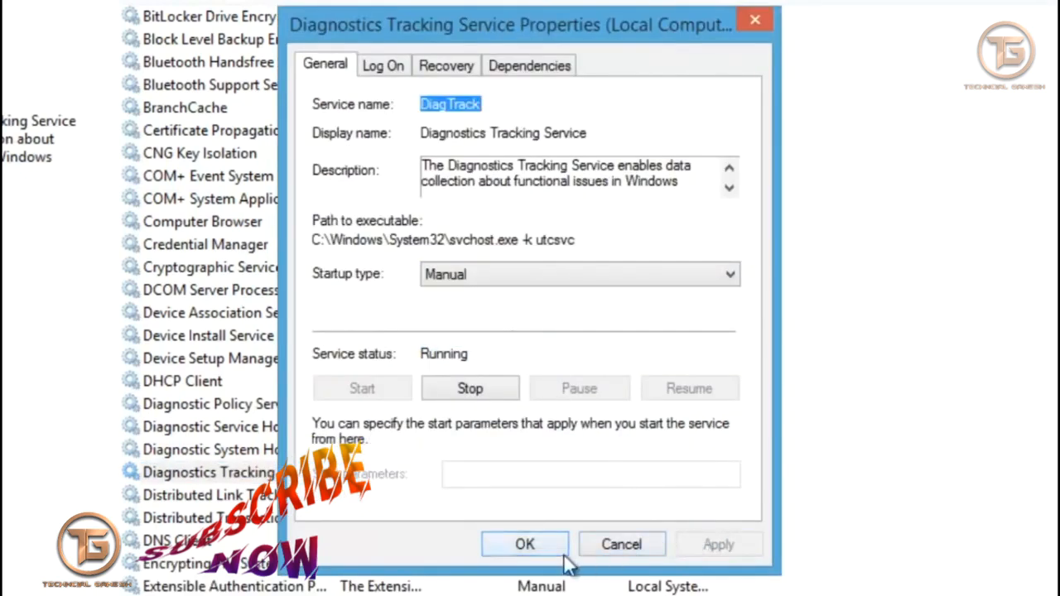
click(515, 546)
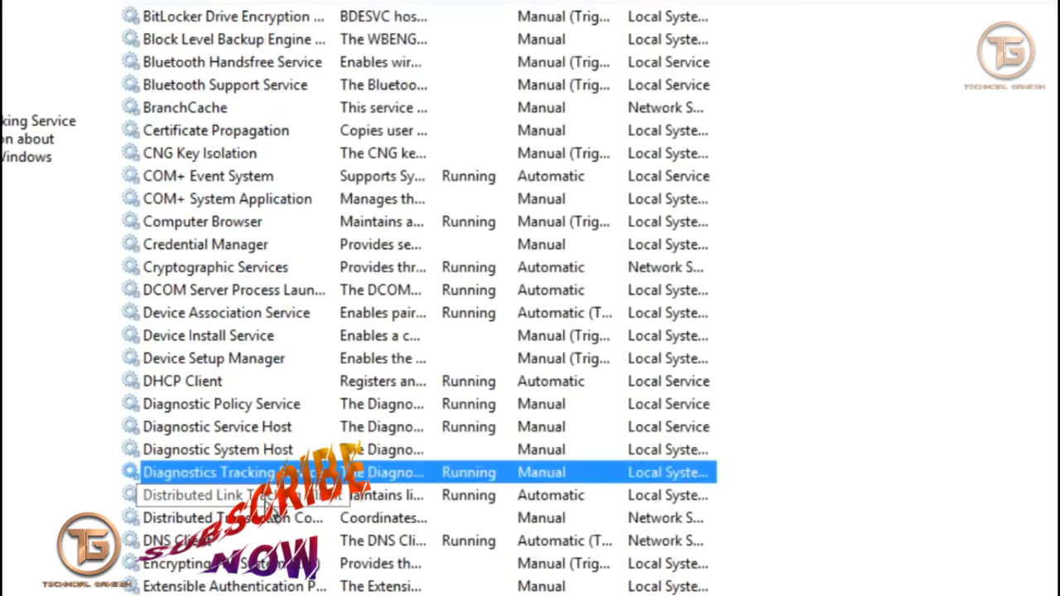
Step: Find the Offline Files service, choose Manual as its startup type, and save its properties
scroll(262, 557, down, 1)
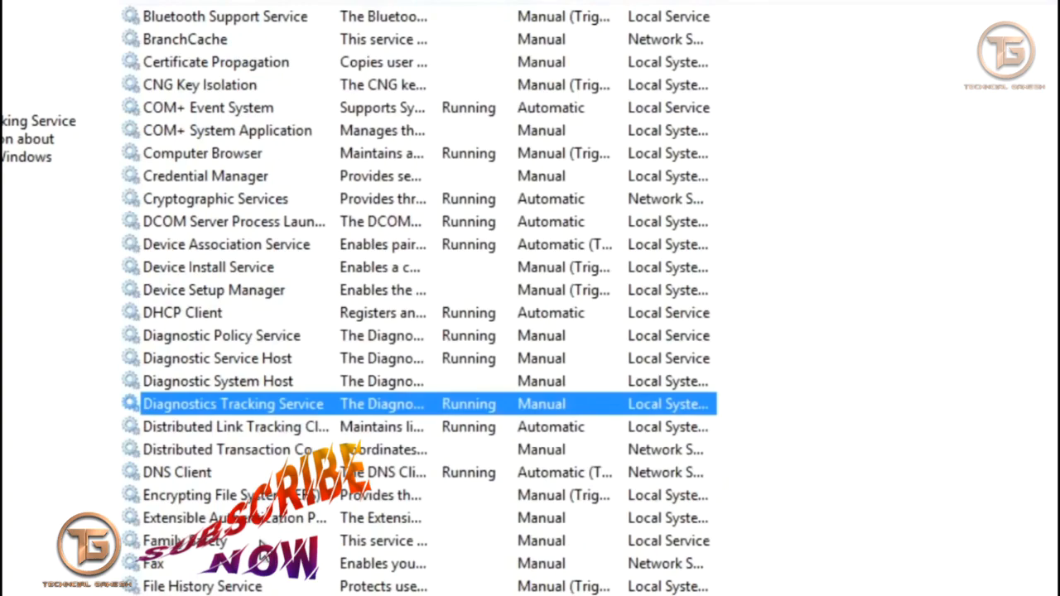
scroll(262, 556, down, 11)
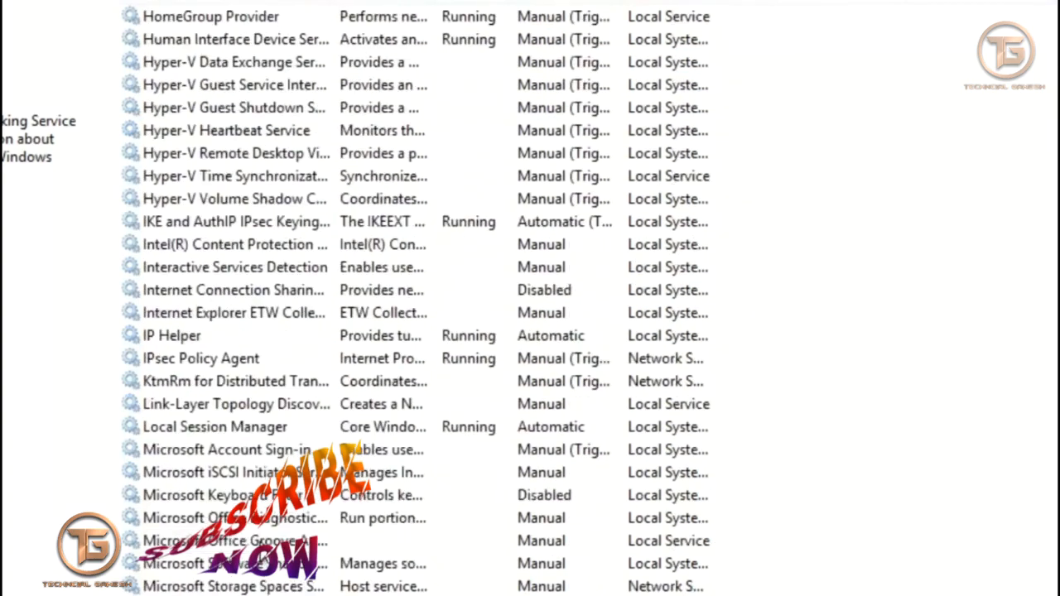
scroll(246, 483, down, 7)
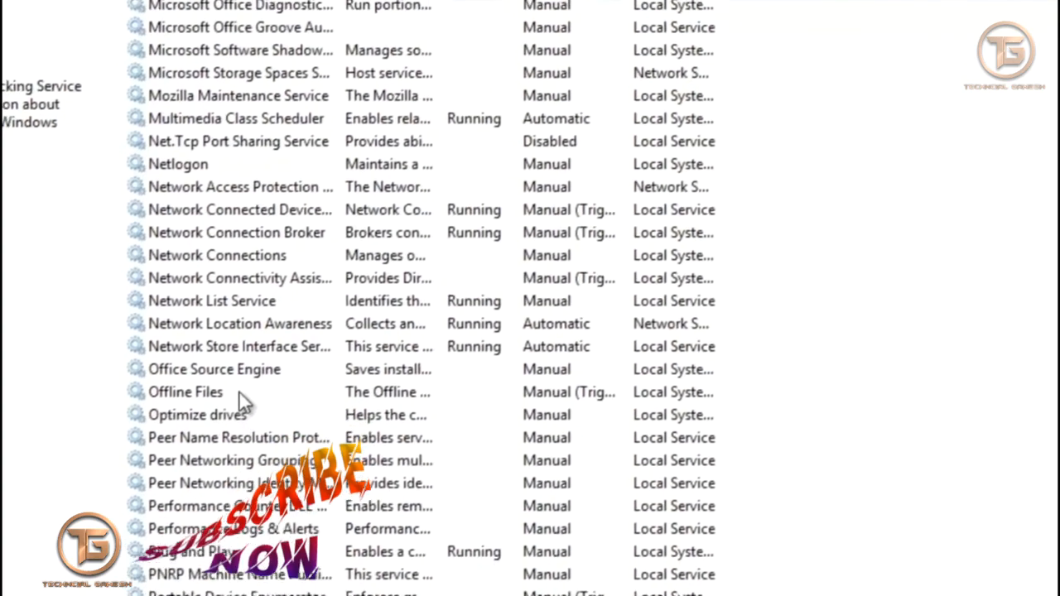
click(233, 429)
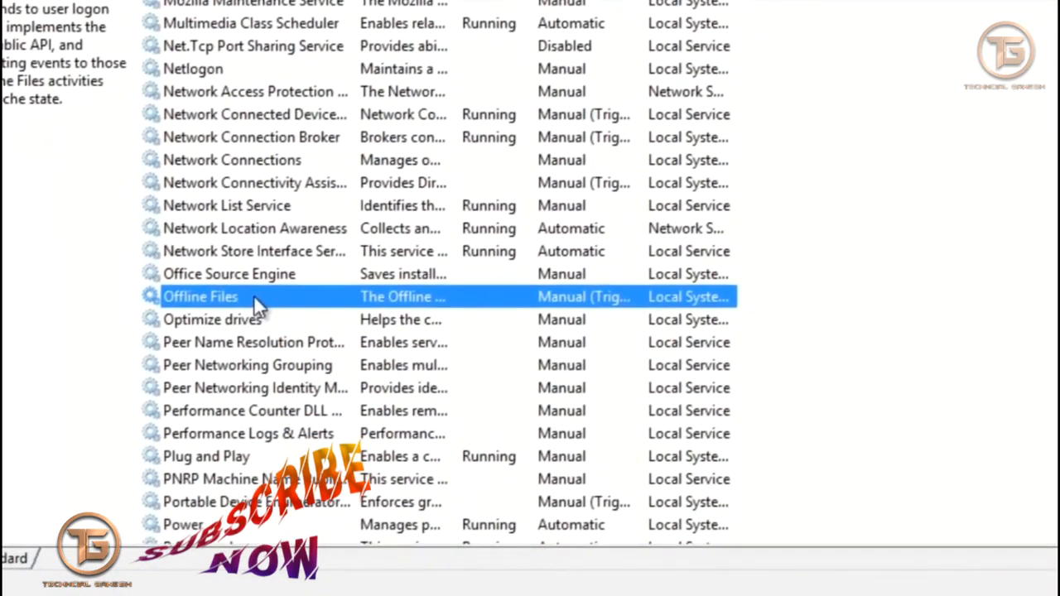
right_click(280, 298)
click(341, 523)
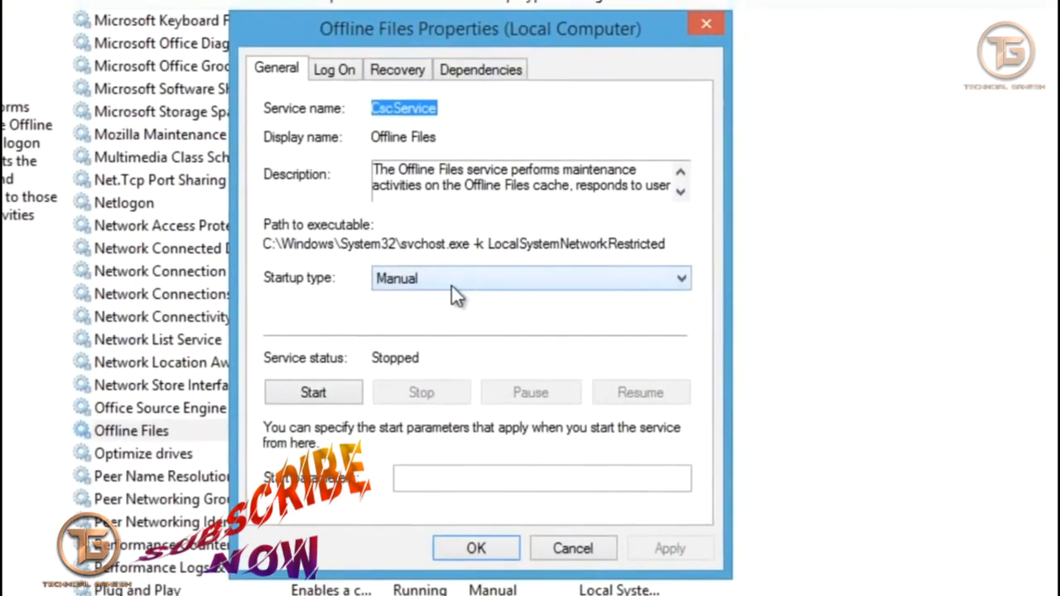
click(477, 295)
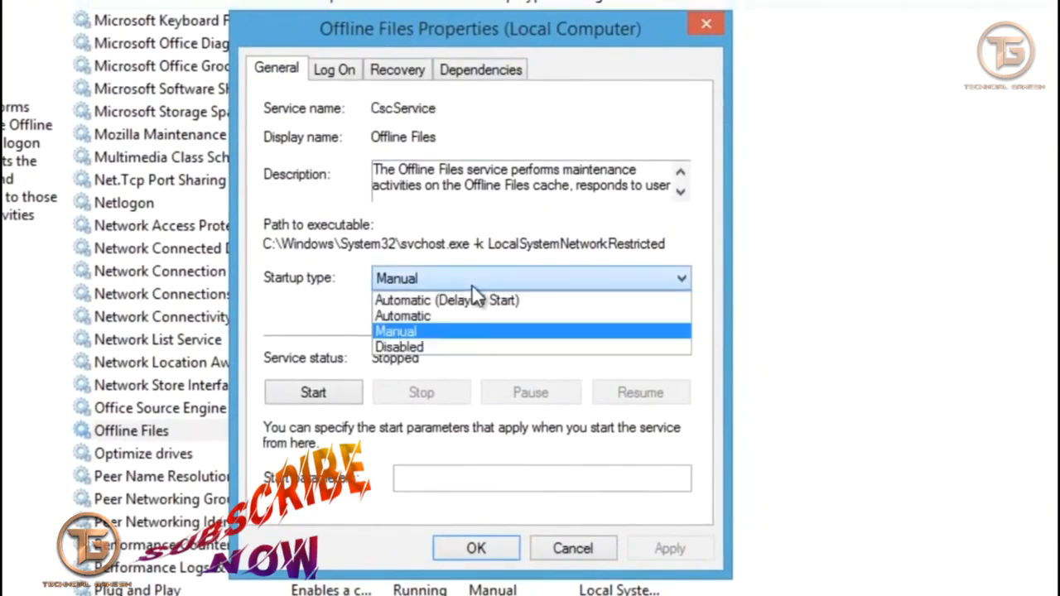
click(471, 331)
click(678, 548)
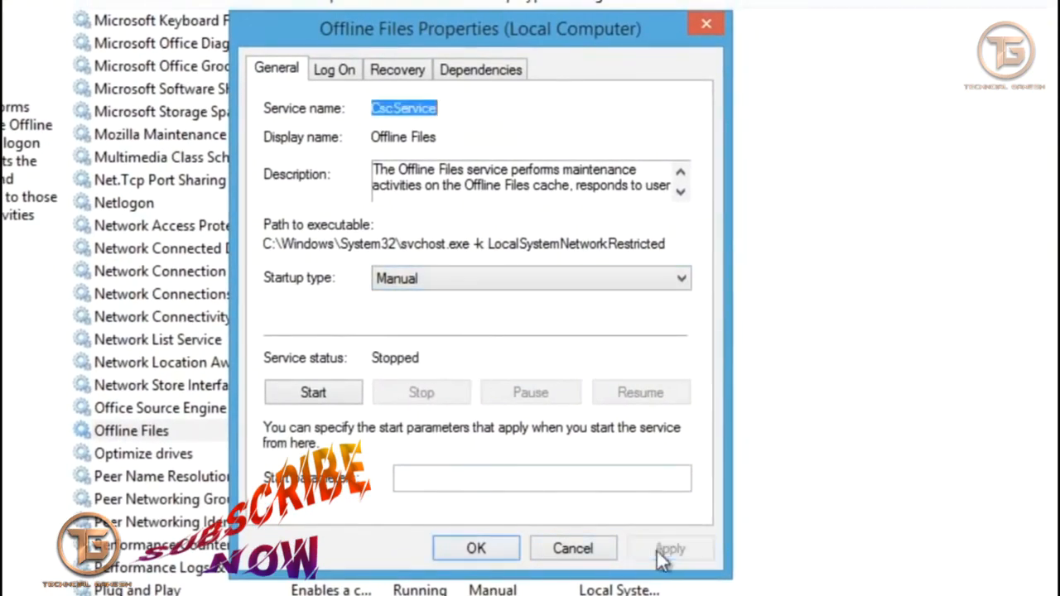
click(497, 549)
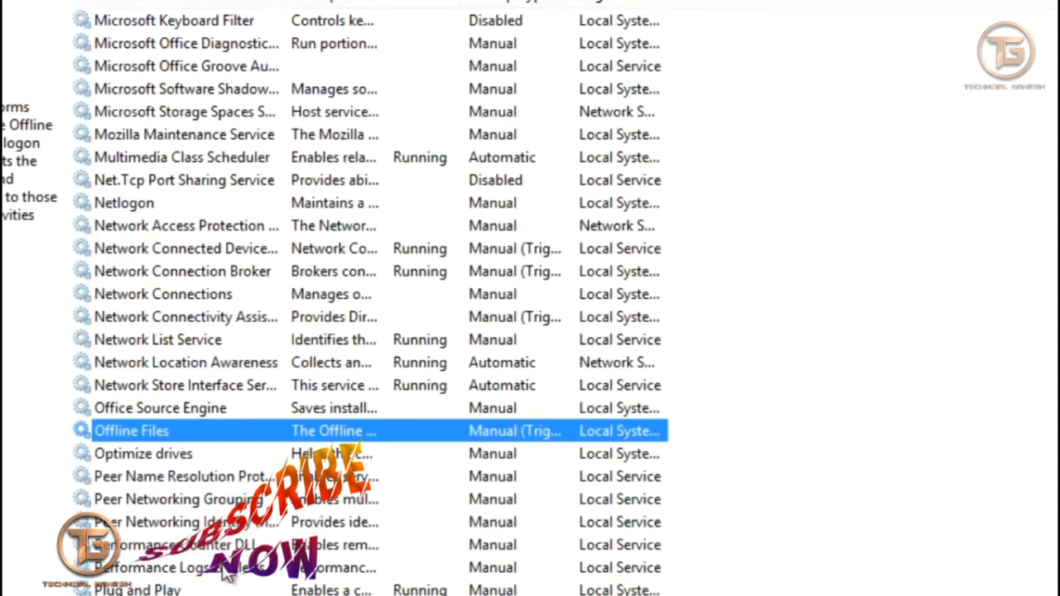
Step: Check the Performance Logs & Alerts service, and set the Print Spooler service's startup type to Manual, saving its properties
scroll(229, 582, down, 1)
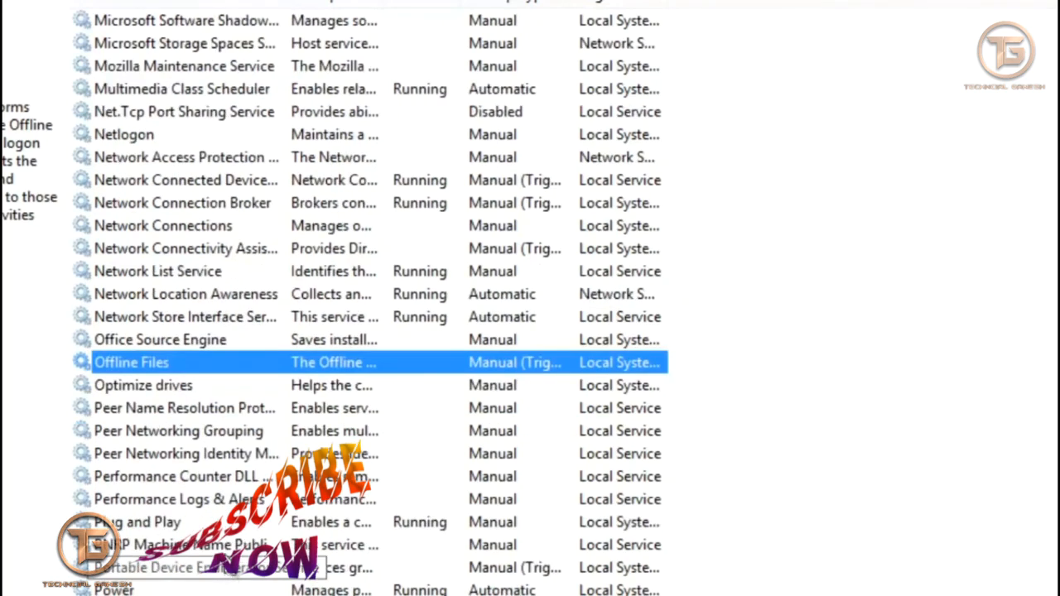
click(249, 499)
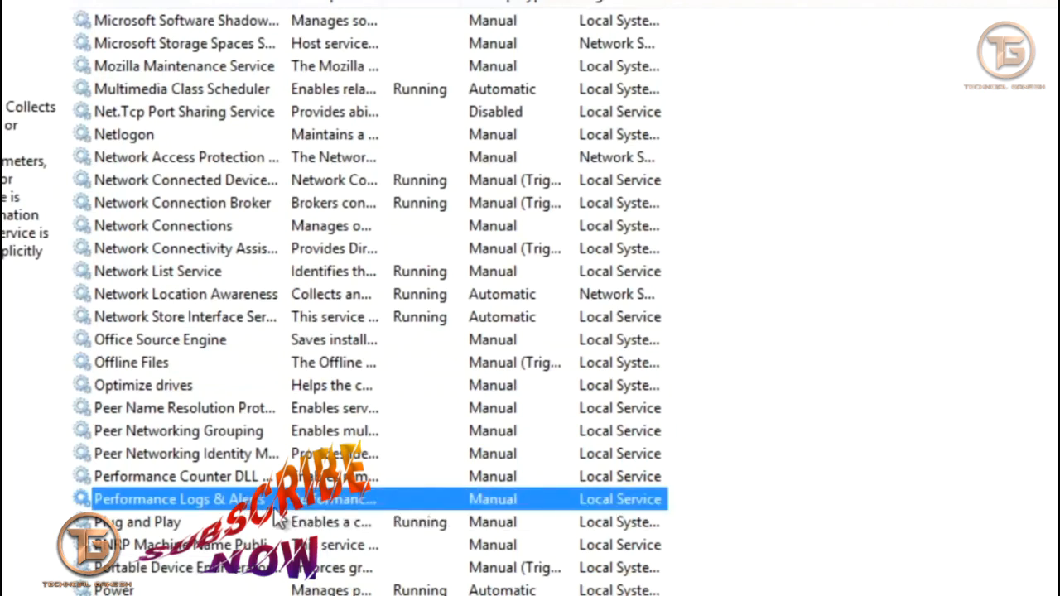
scroll(280, 518, down, 1)
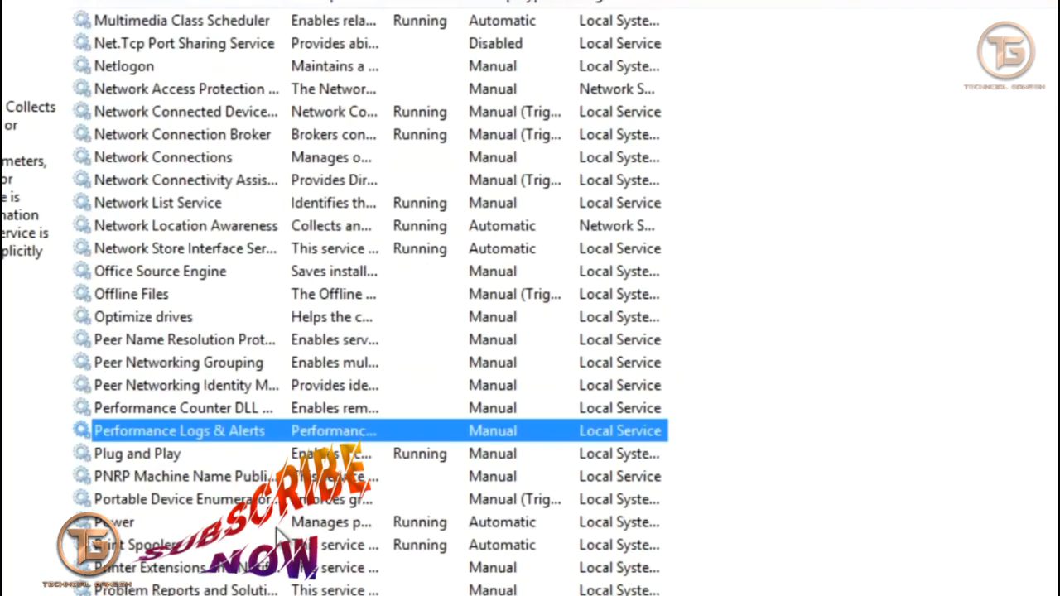
scroll(278, 537, down, 1)
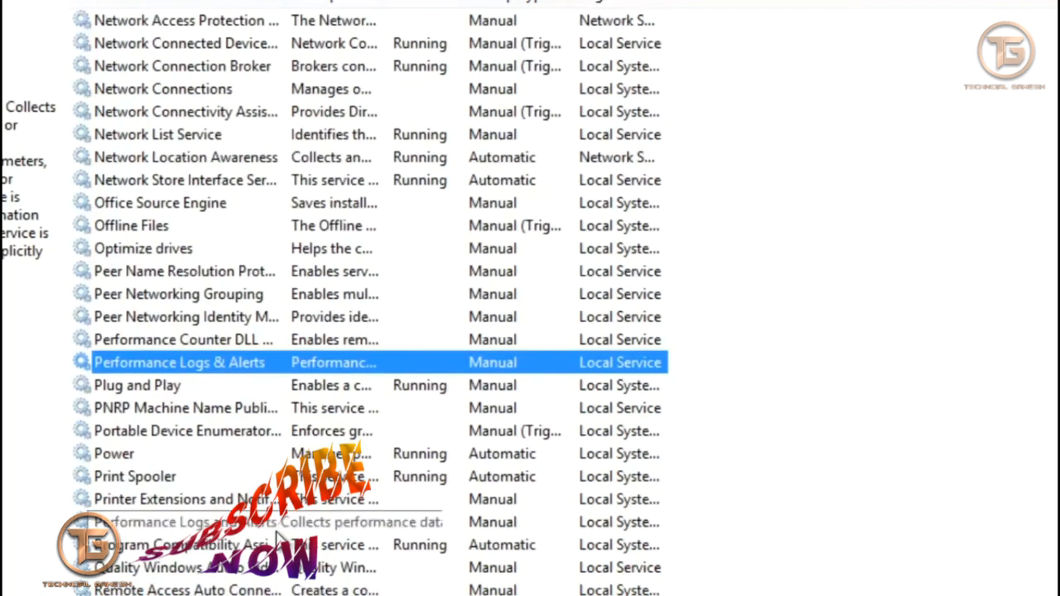
click(176, 484)
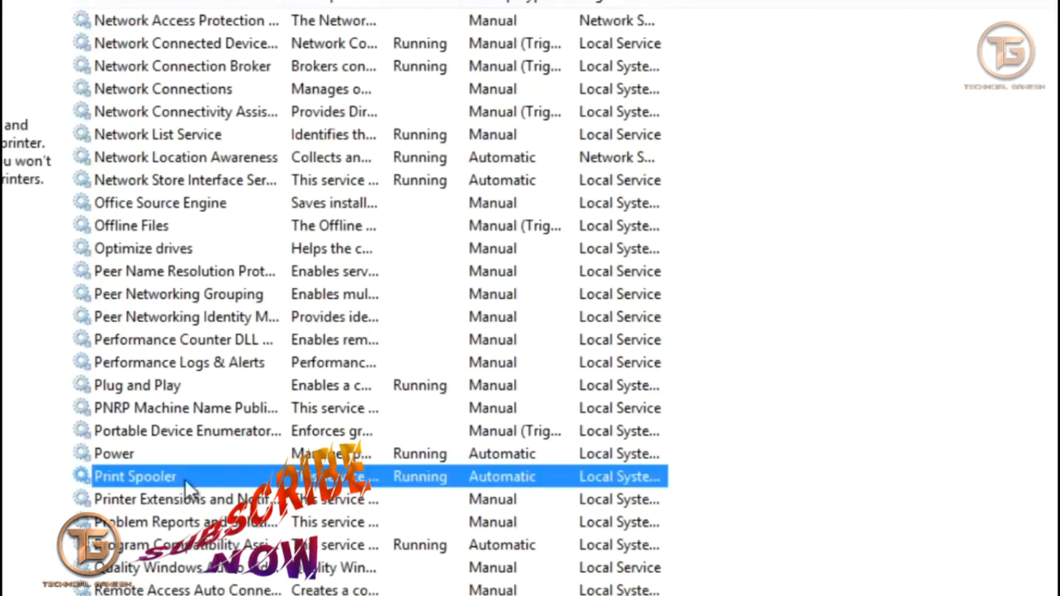
right_click(233, 486)
click(303, 428)
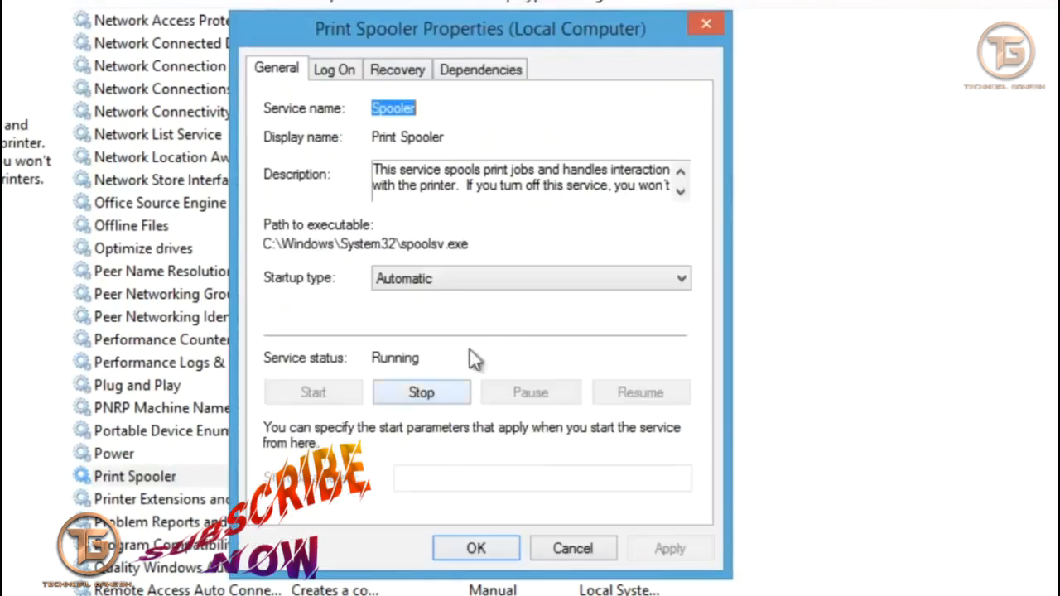
click(507, 284)
click(481, 327)
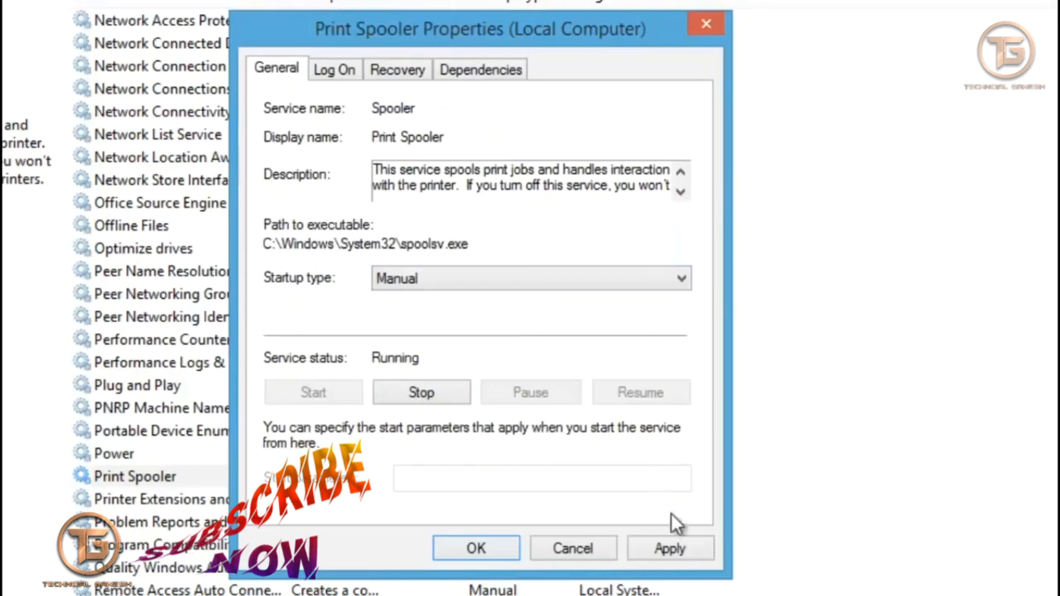
click(669, 548)
click(487, 549)
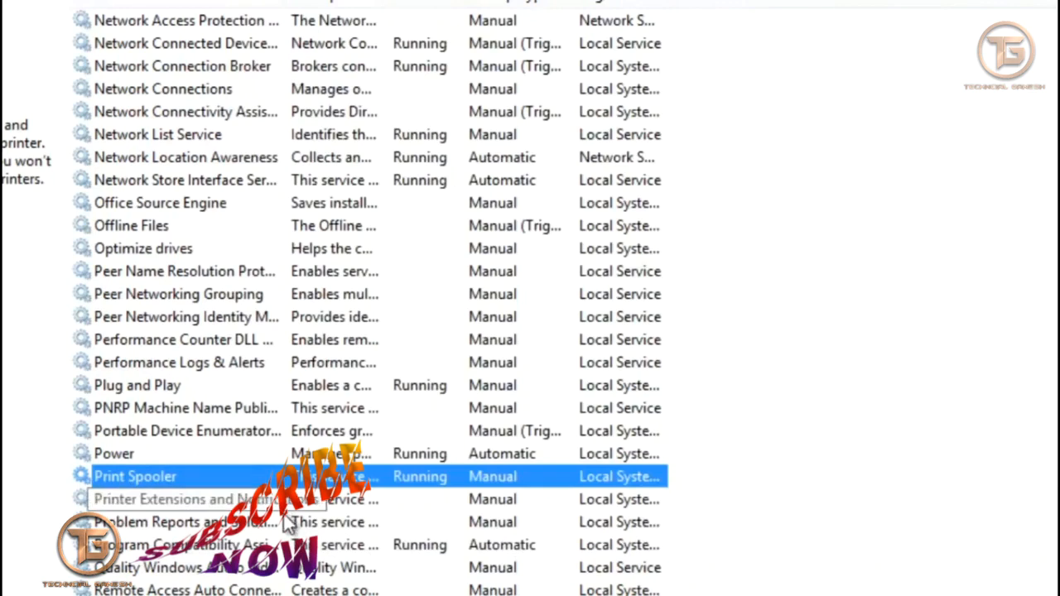
Step: Set the Program Compatibility Assistant Service's startup type to Manual, apply the change, and close its properties
scroll(286, 531, down, 2)
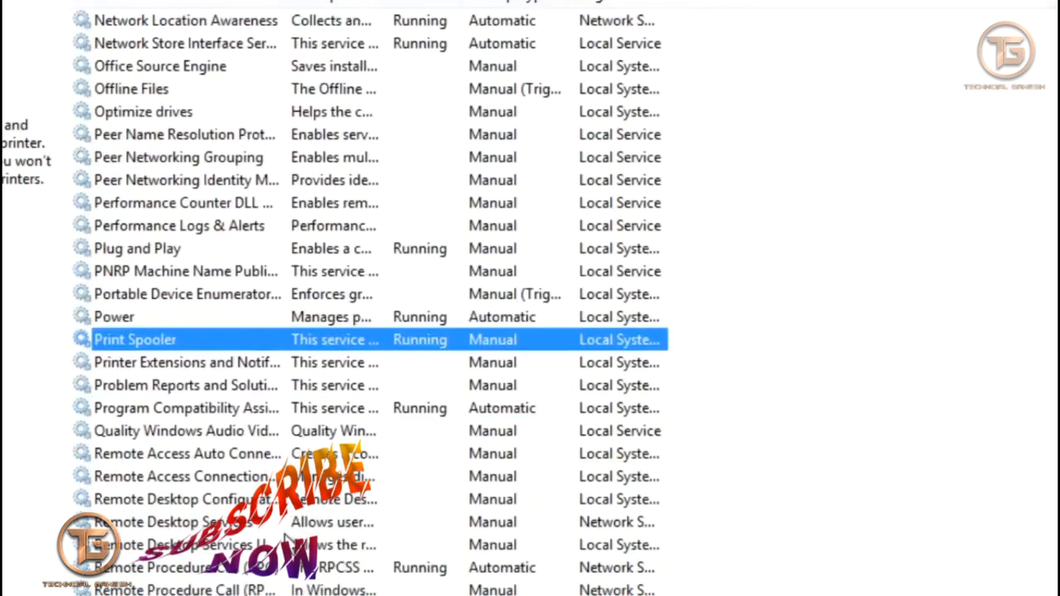
click(265, 404)
scroll(266, 390, down, 1)
right_click(285, 342)
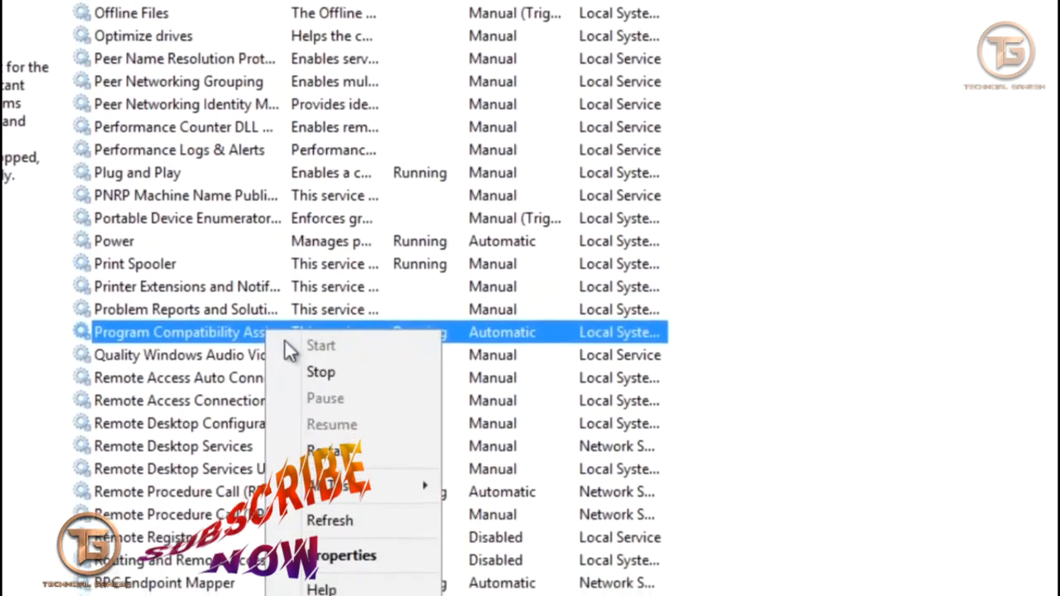
click(388, 548)
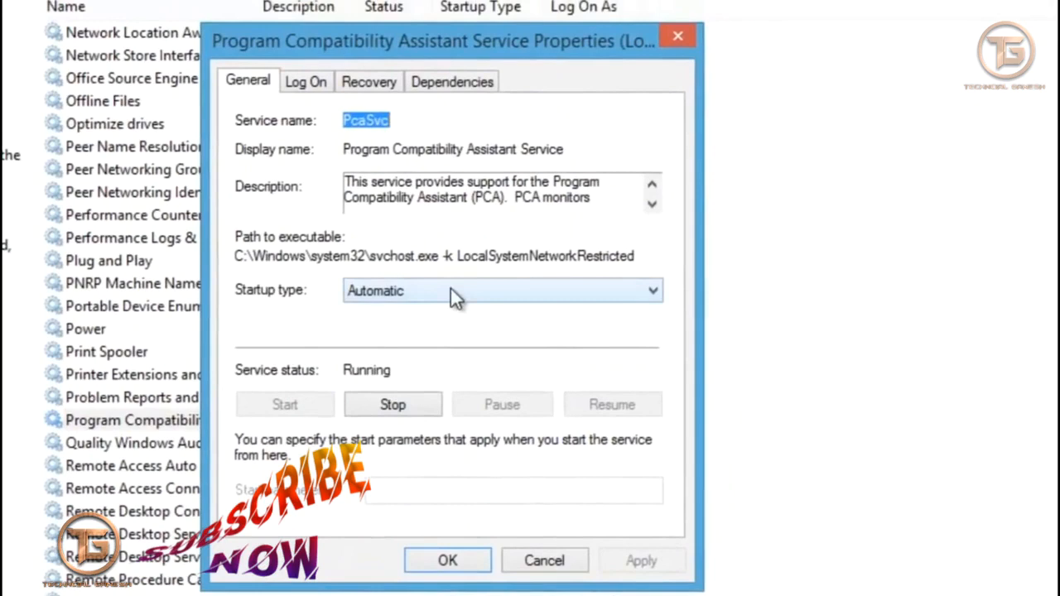
click(457, 274)
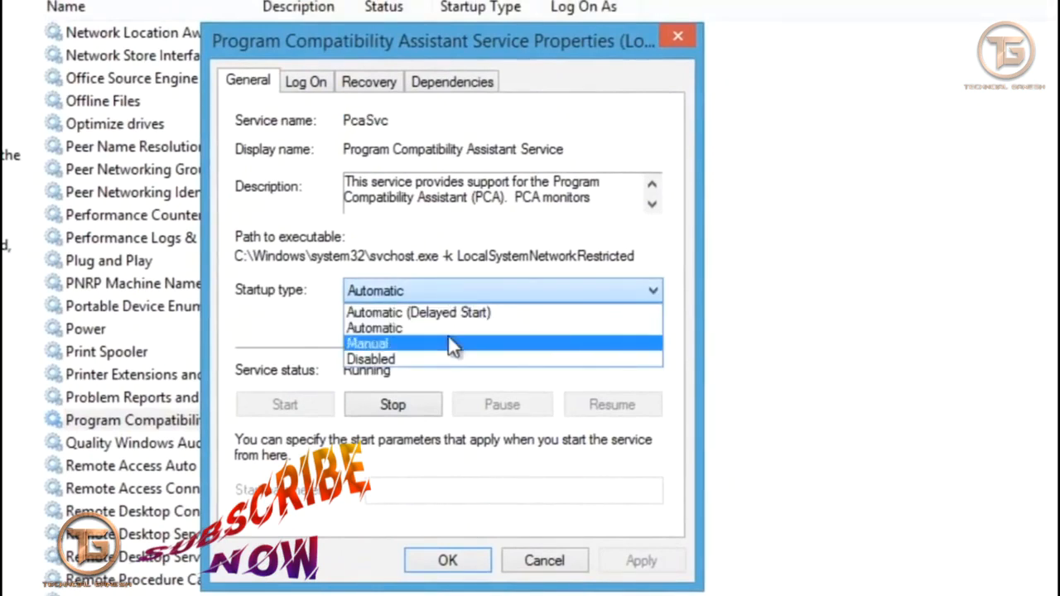
click(456, 322)
click(646, 561)
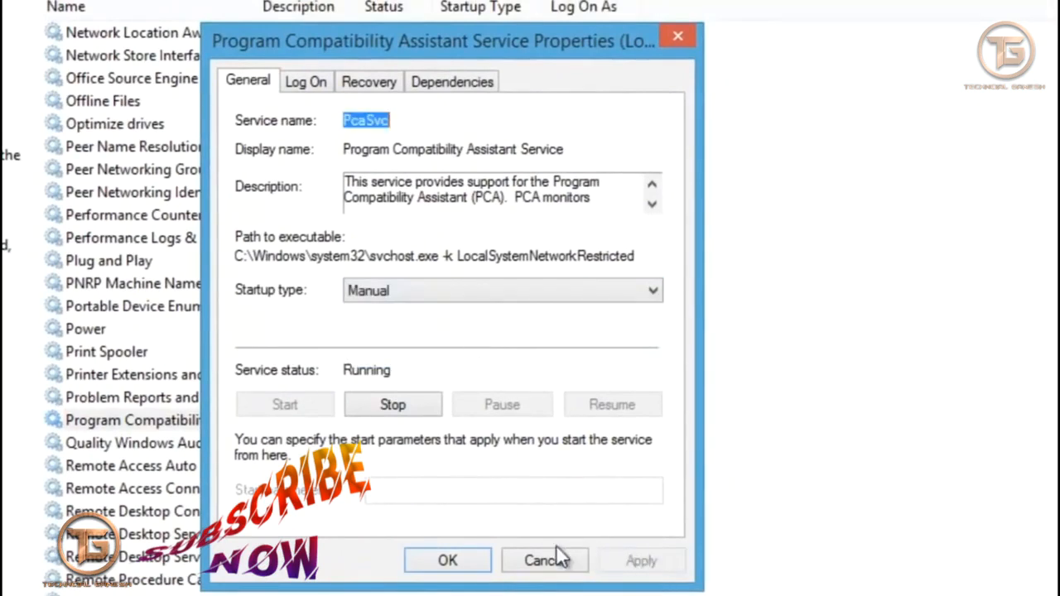
click(469, 561)
Step: Check Secondary Logon and Windows Error Reporting, and set Windows Image Acquisition (WIA) to Manual startup, saving its properties
scroll(351, 538, down, 3)
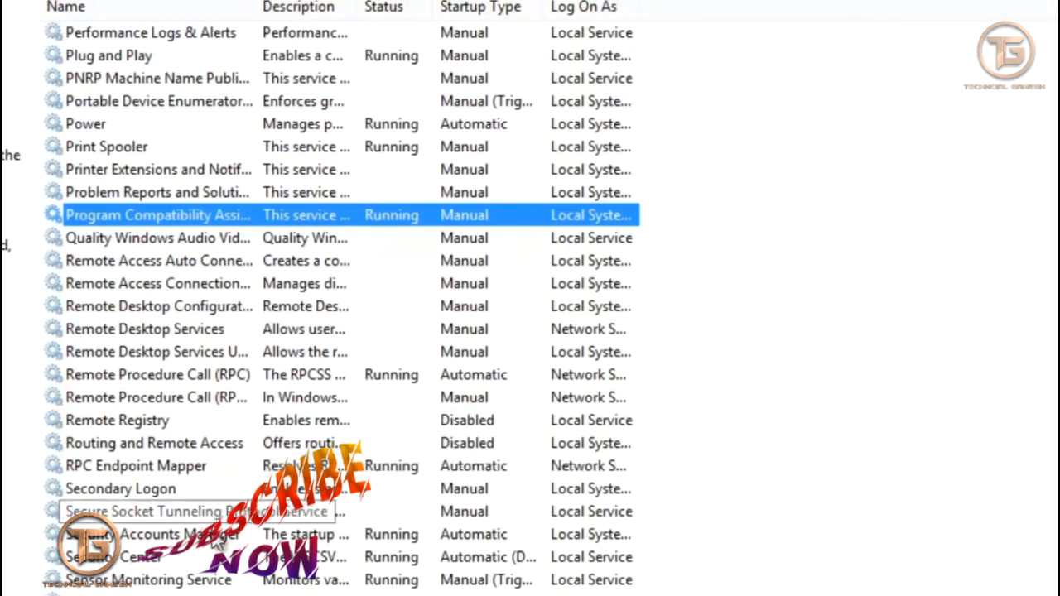
click(168, 496)
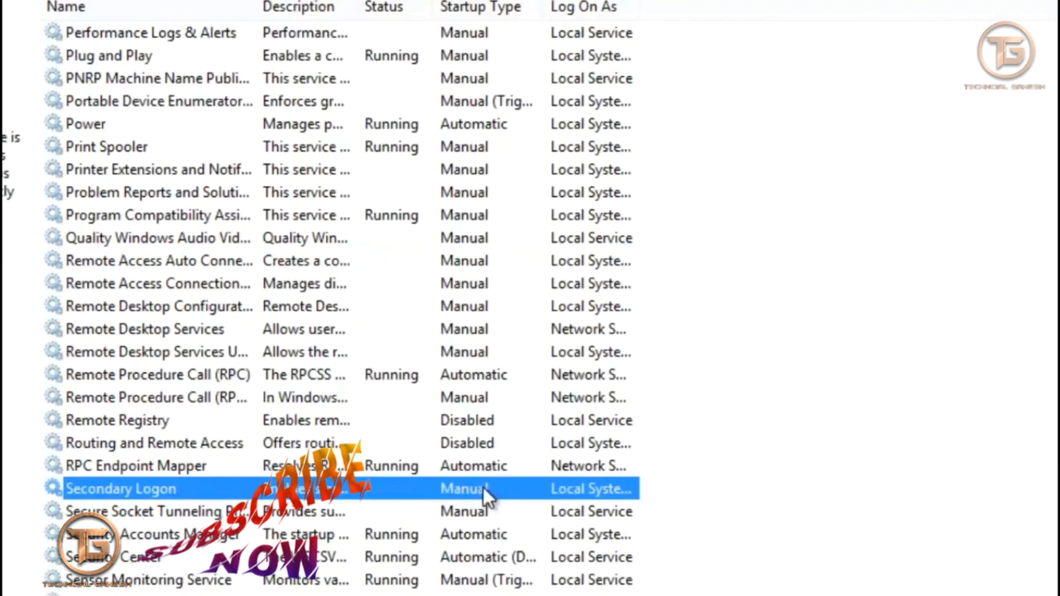
scroll(327, 501, down, 20)
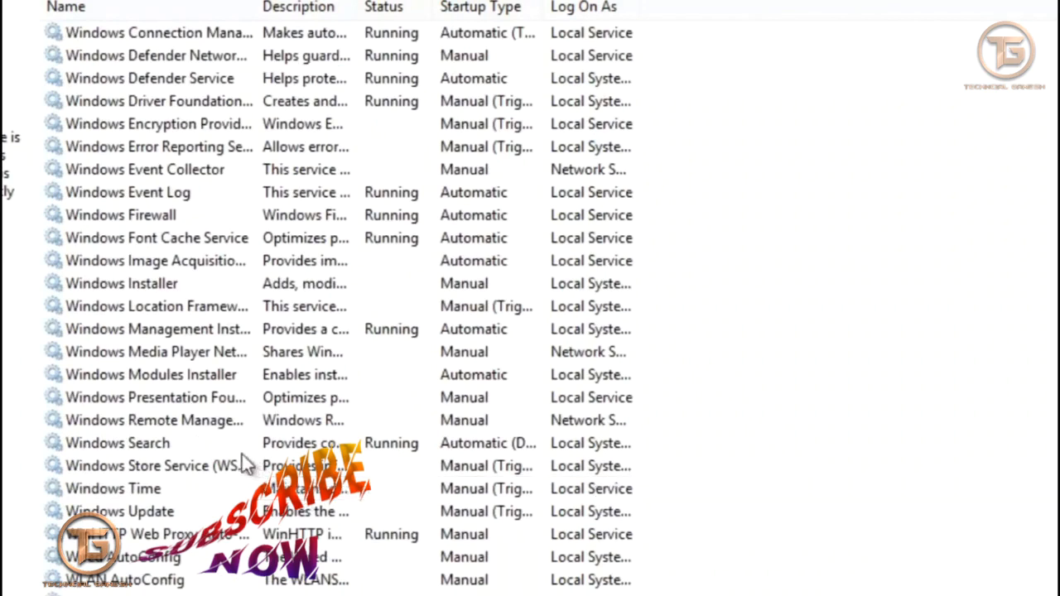
click(194, 148)
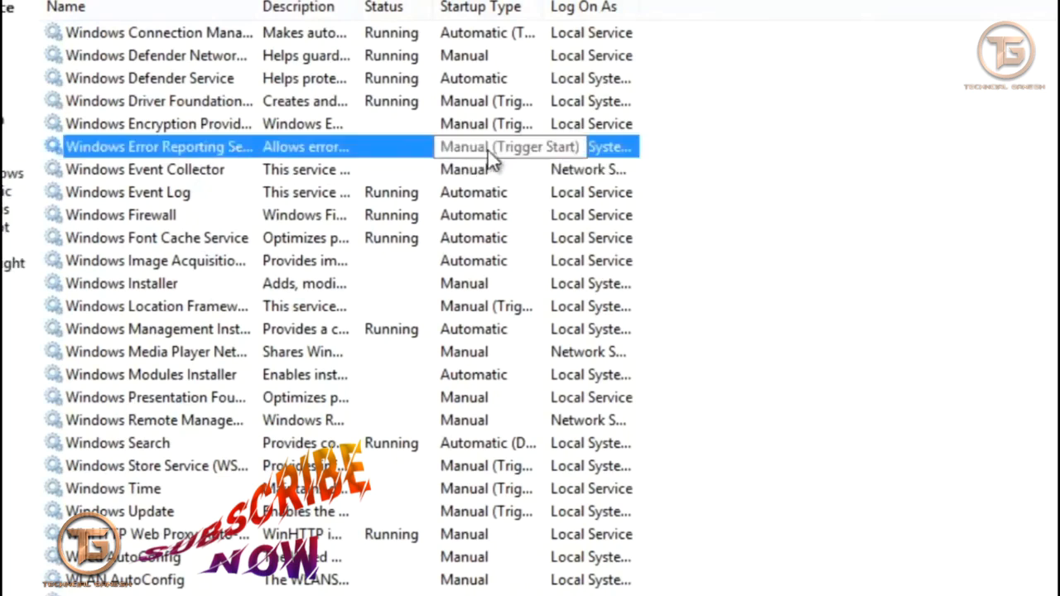
click(211, 258)
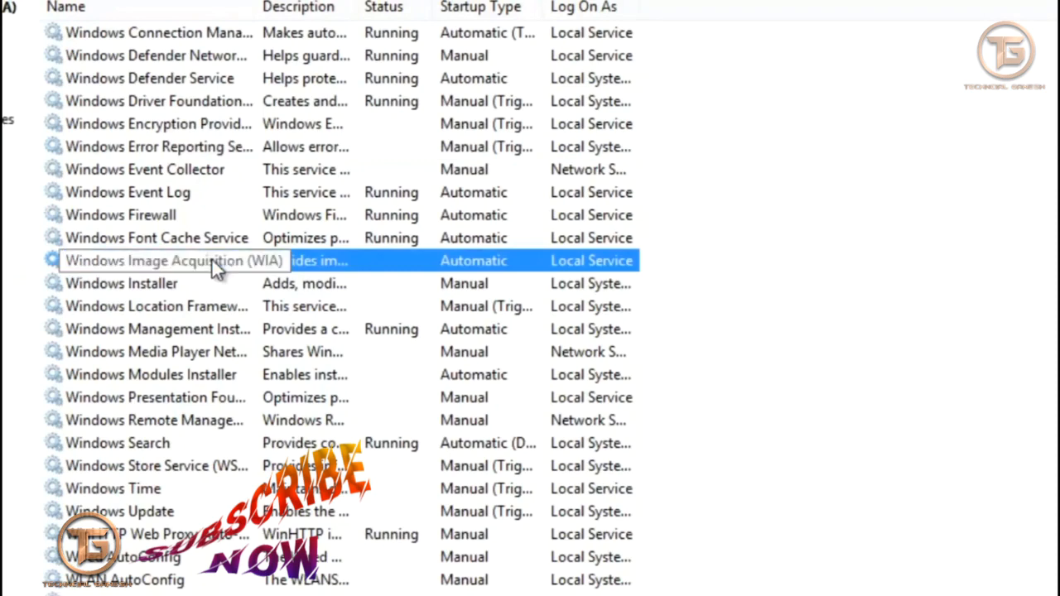
right_click(211, 258)
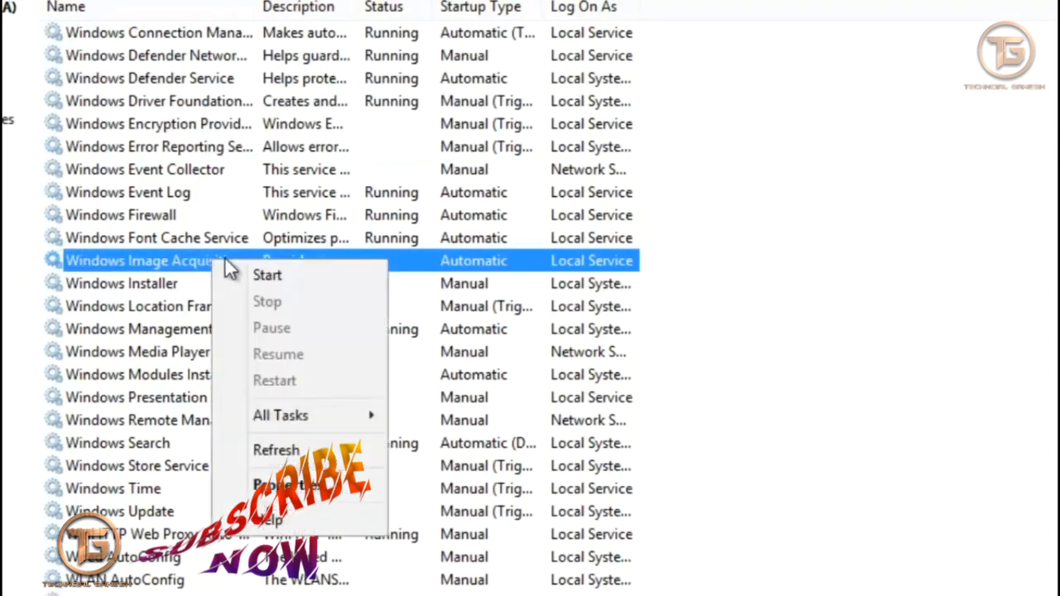
click(315, 487)
click(444, 295)
click(435, 342)
click(642, 562)
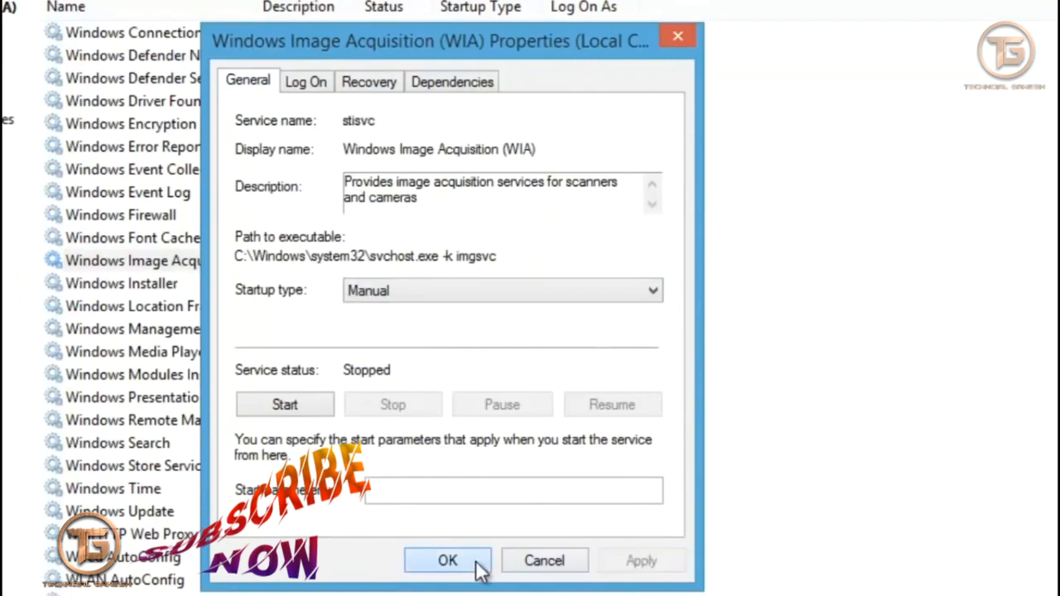
click(479, 564)
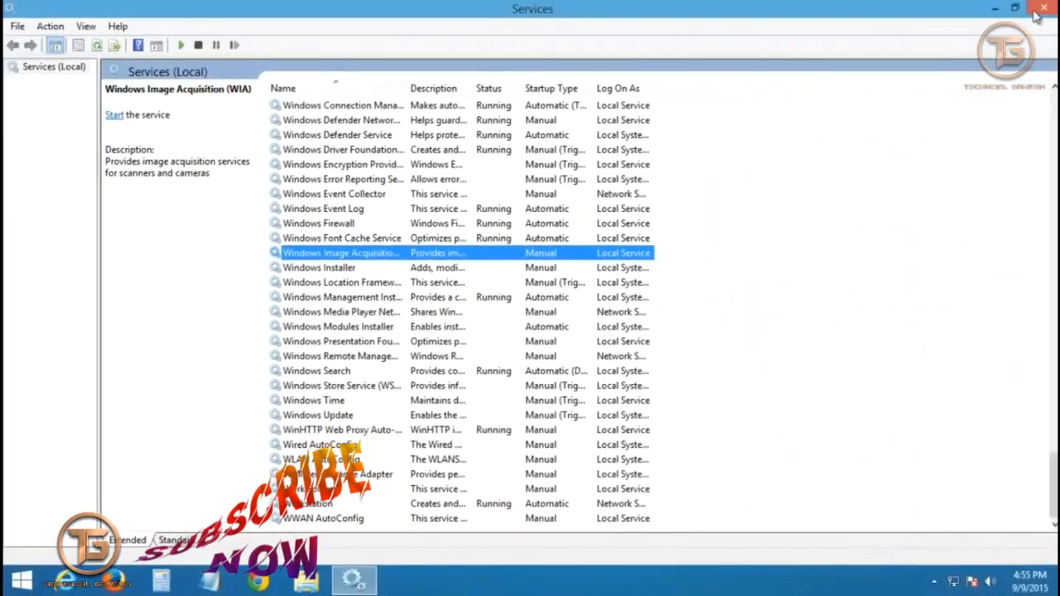
Step: Close the Services console and open the list of startup programs in Task Manager
click(1042, 8)
right_click(498, 241)
click(526, 285)
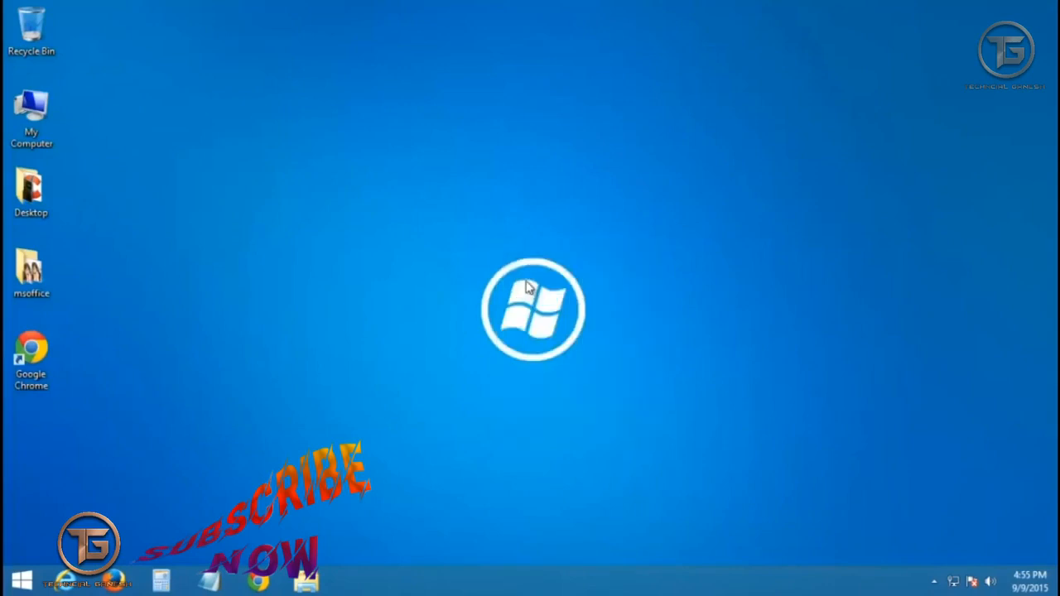
right_click(586, 576)
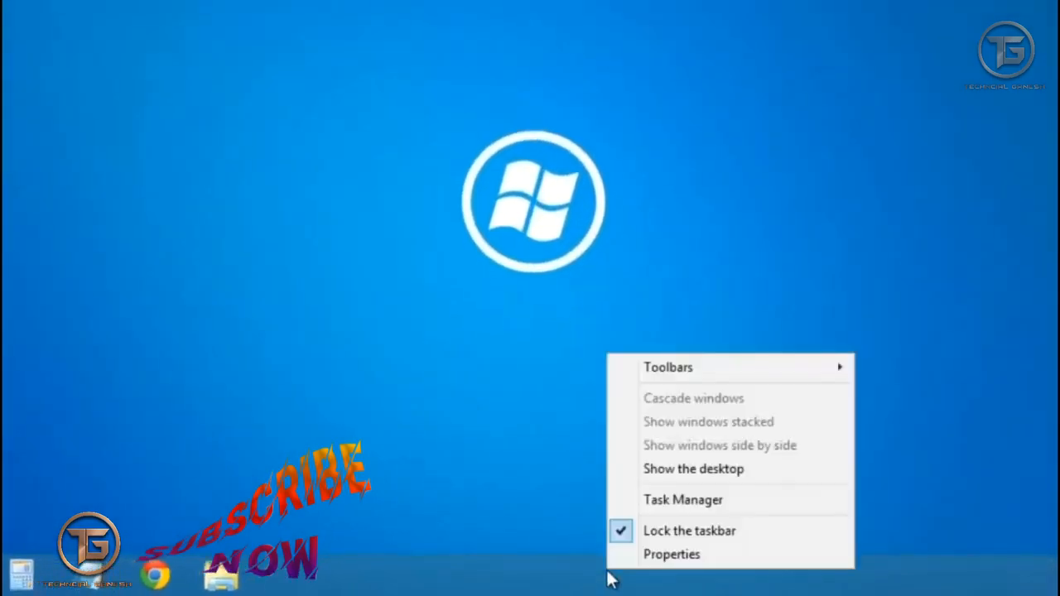
click(698, 501)
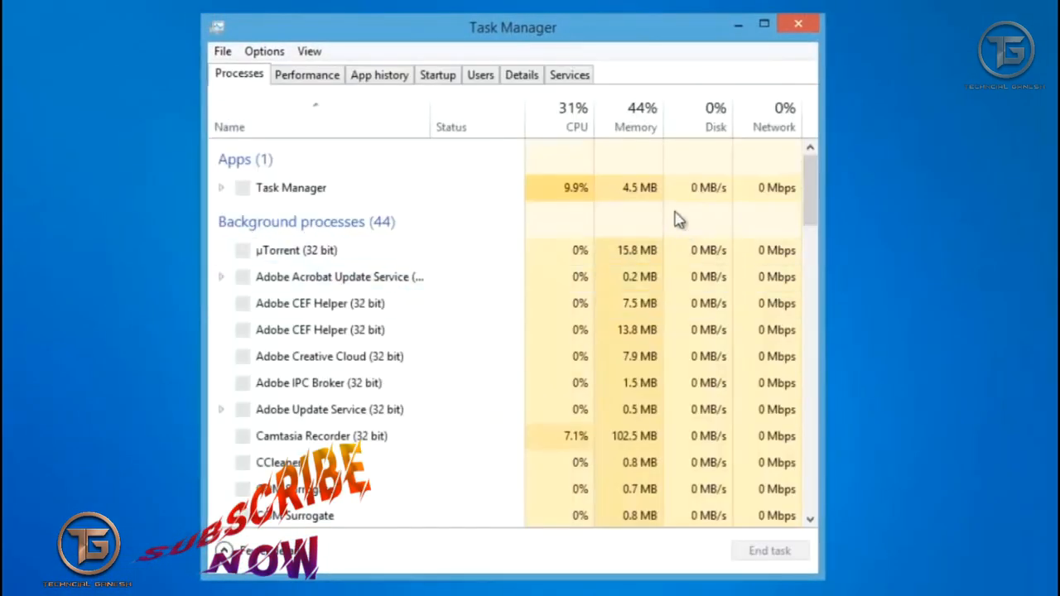
click(443, 83)
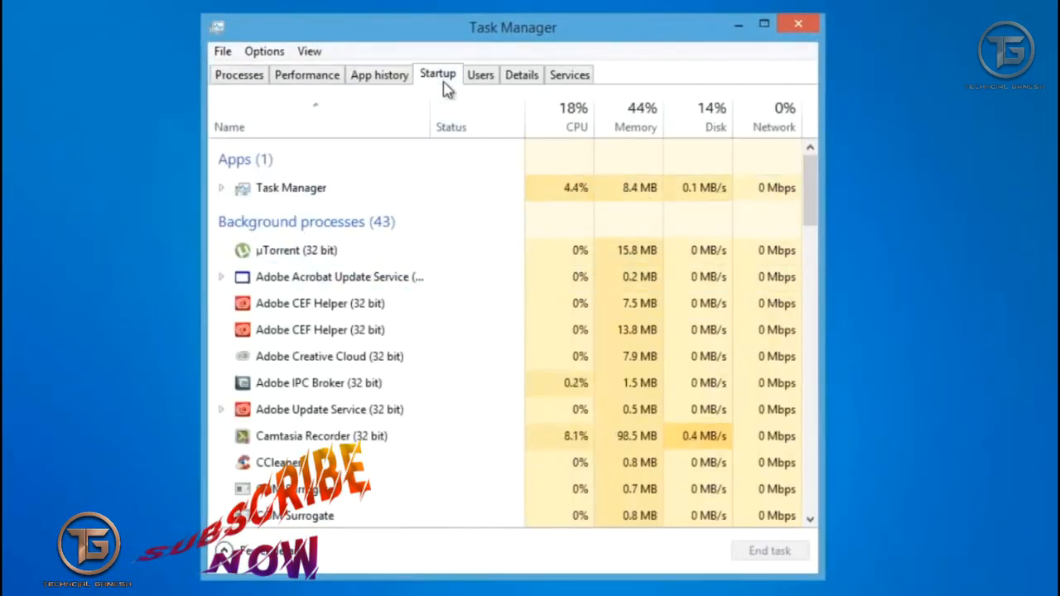
Step: Disable µTorrent, Adobe Creative Cloud, Adobe CS5.5 Service Manager and Adobe Updater Startup Utility at startup
click(568, 141)
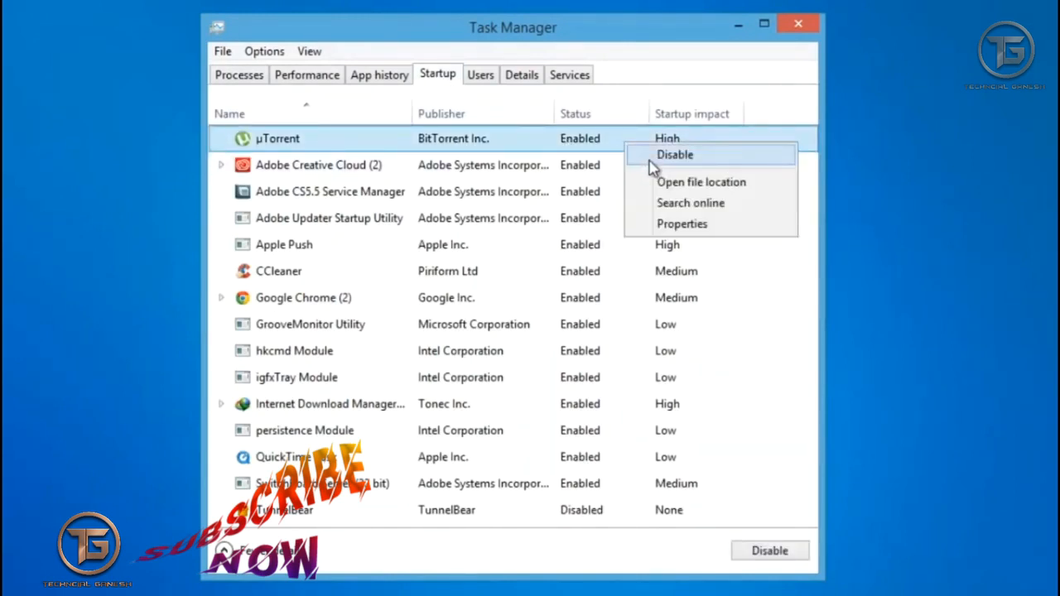
click(651, 163)
right_click(641, 169)
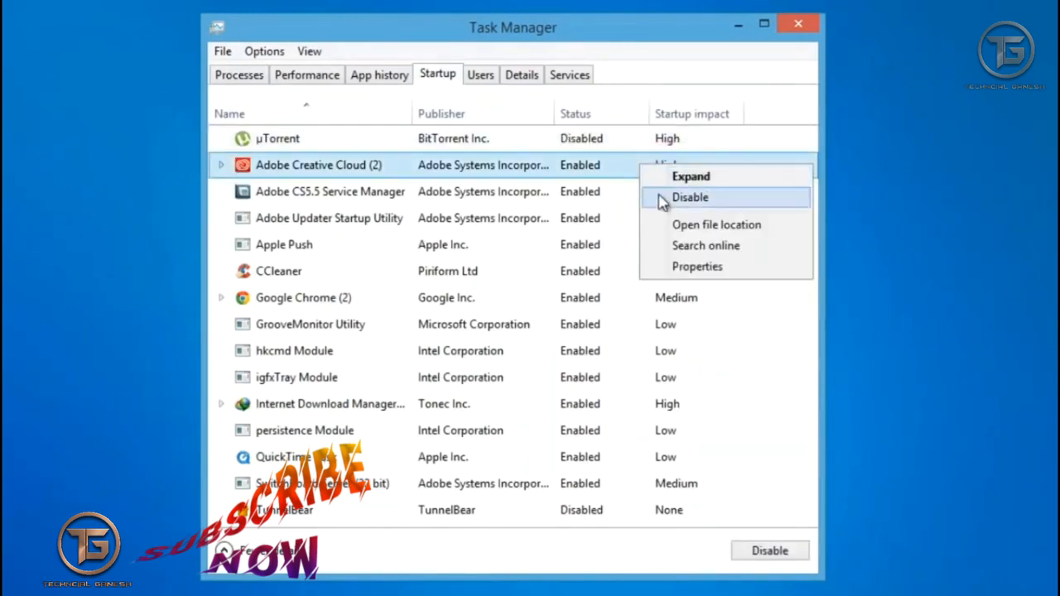
click(662, 198)
right_click(664, 203)
click(710, 210)
right_click(668, 226)
click(684, 235)
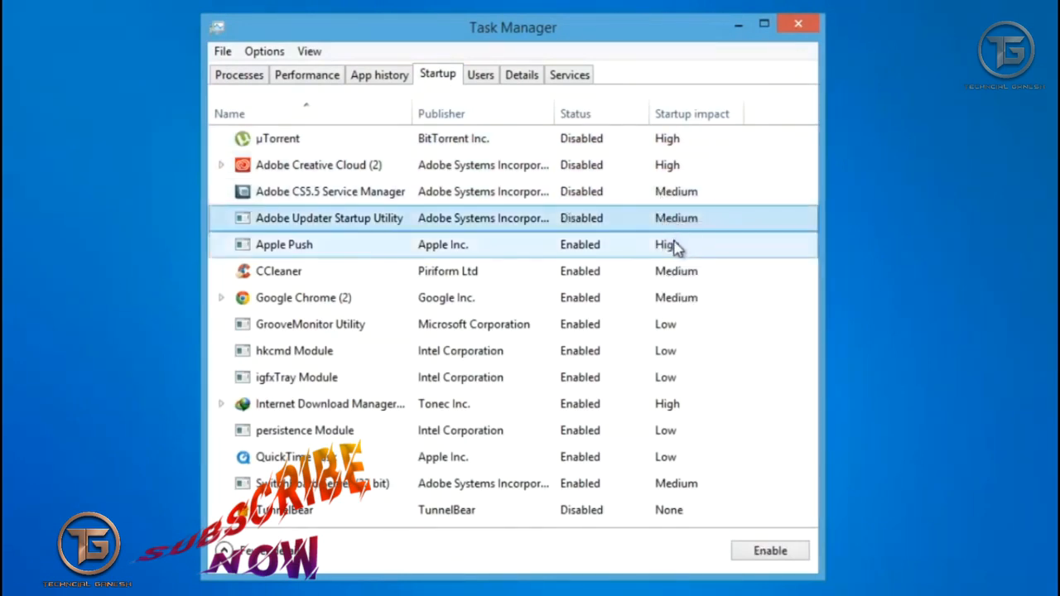
Step: Disable the Apple Push, CCleaner and Google Chrome entries at startup
right_click(674, 246)
click(696, 252)
right_click(671, 284)
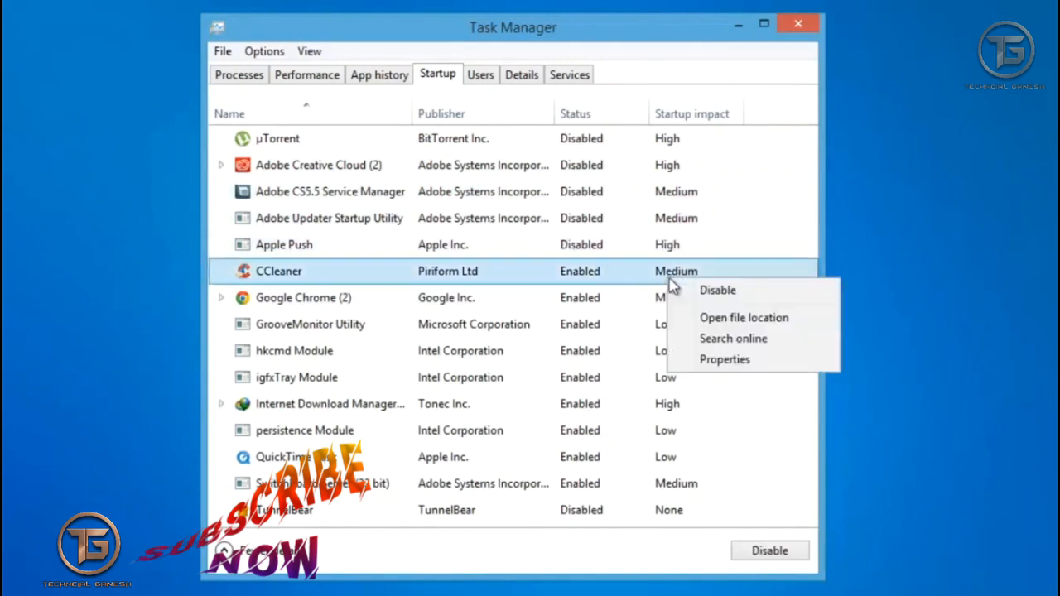
click(686, 293)
right_click(688, 298)
click(700, 304)
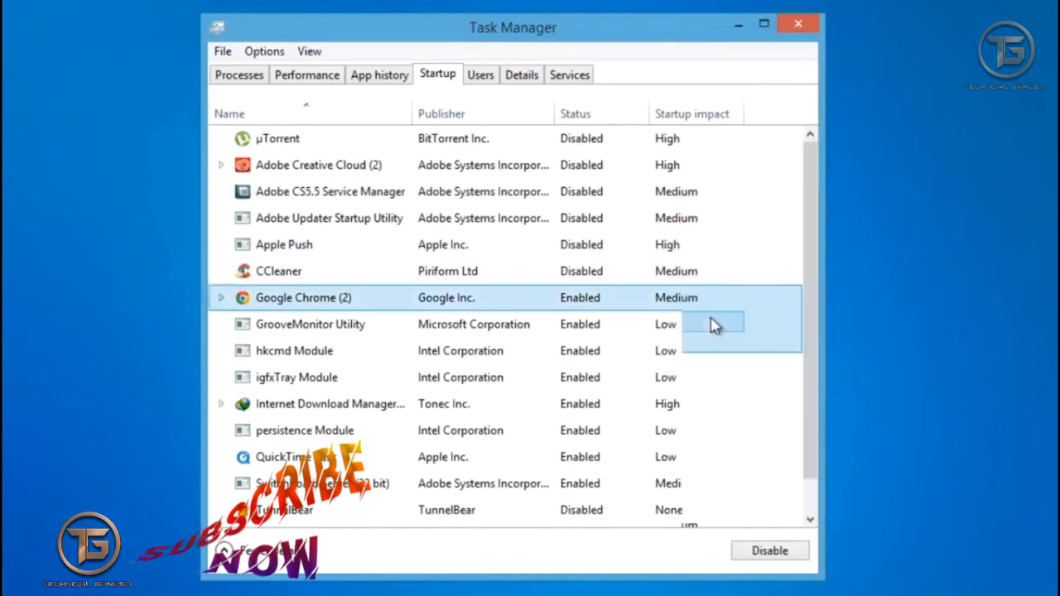